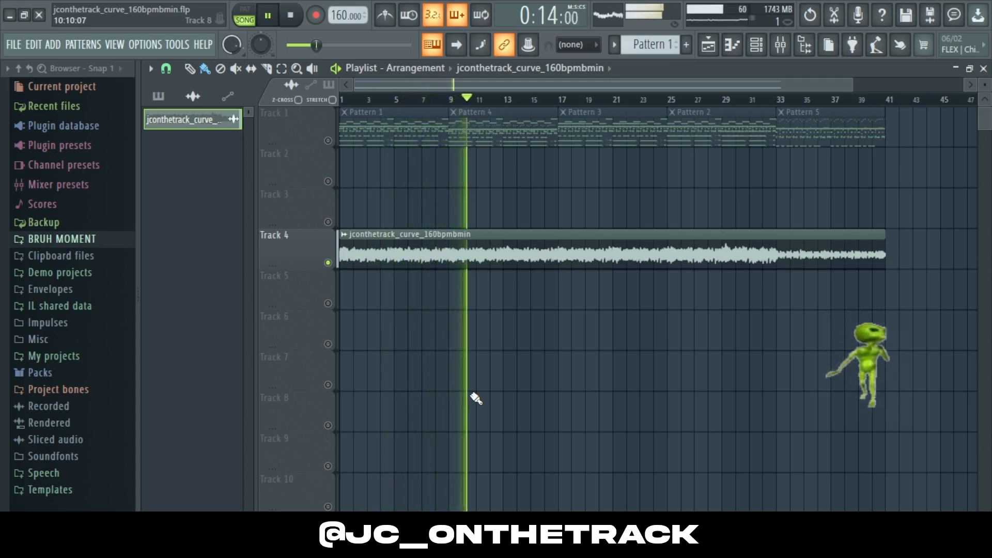
# Step: Stop playback, open the Channel rack for Pattern 1 and switch to pattern mode
pyautogui.press('space')
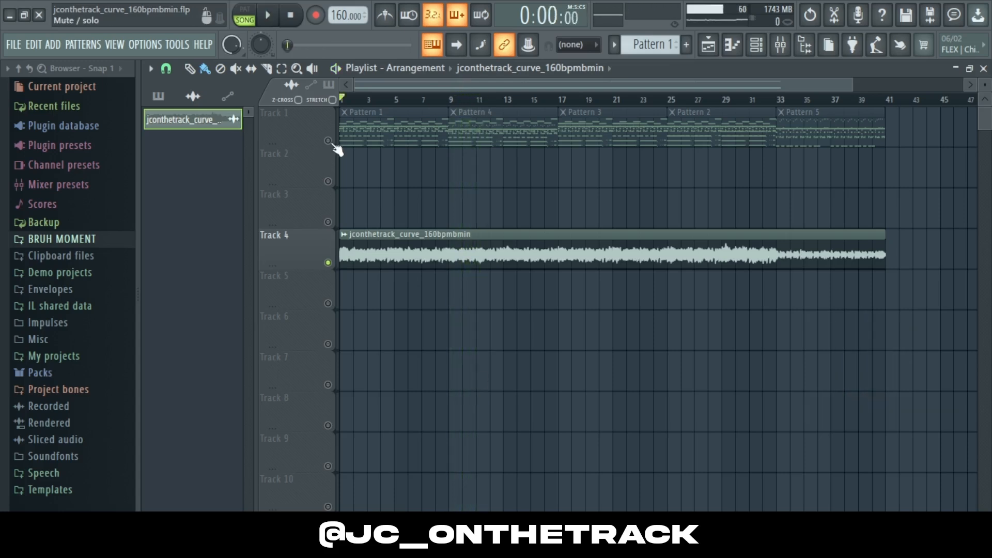
pyautogui.rightClick(327, 140)
pyautogui.click(369, 137)
pyautogui.click(756, 44)
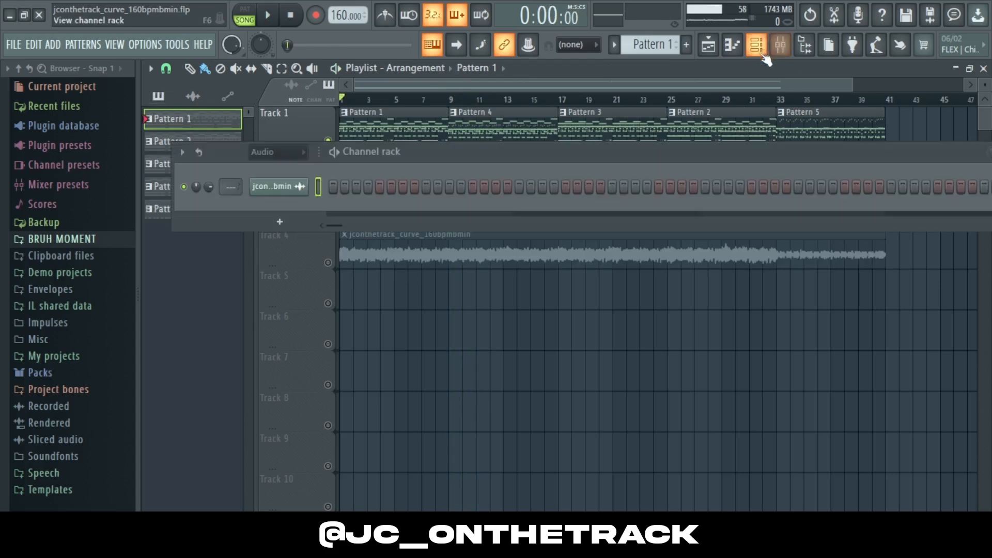
pyautogui.click(289, 152)
pyautogui.click(268, 200)
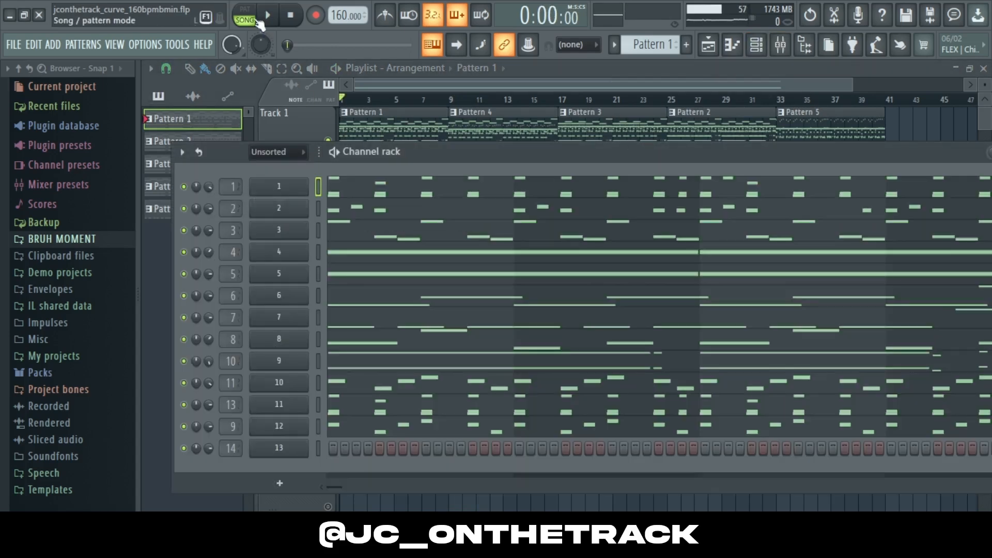
# Step: Solo the first channel and open its notes in the piano roll
pyautogui.rightClick(184, 187)
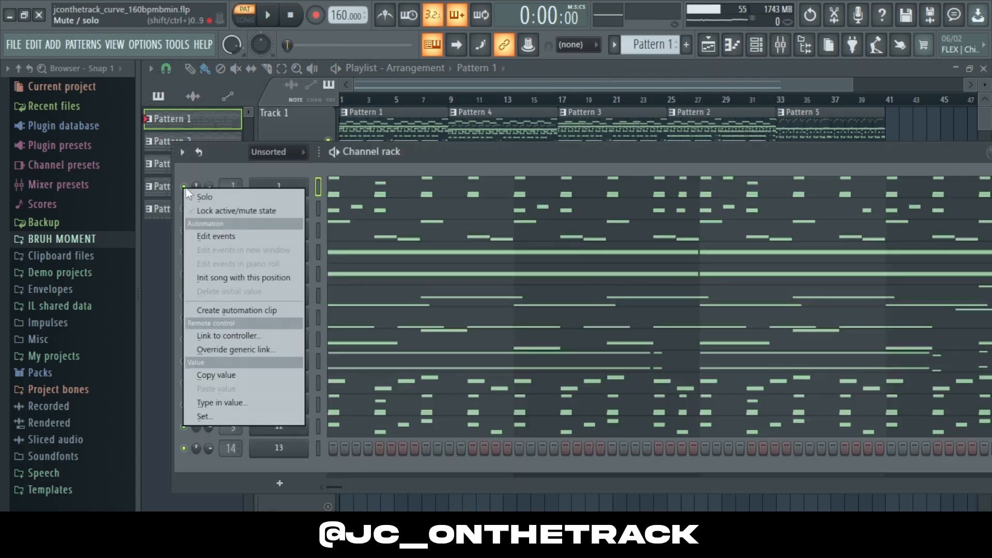
pyautogui.click(241, 192)
pyautogui.click(371, 191)
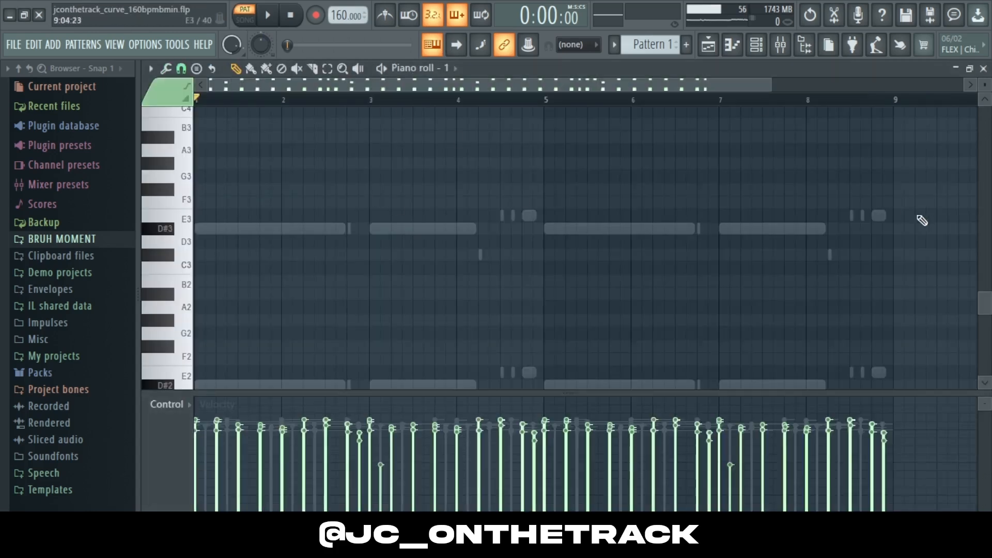
# Step: Play the first channel's pattern in the piano roll to listen to it, then close the piano roll
pyautogui.moveTo(984, 302); pyautogui.dragTo(987, 245)
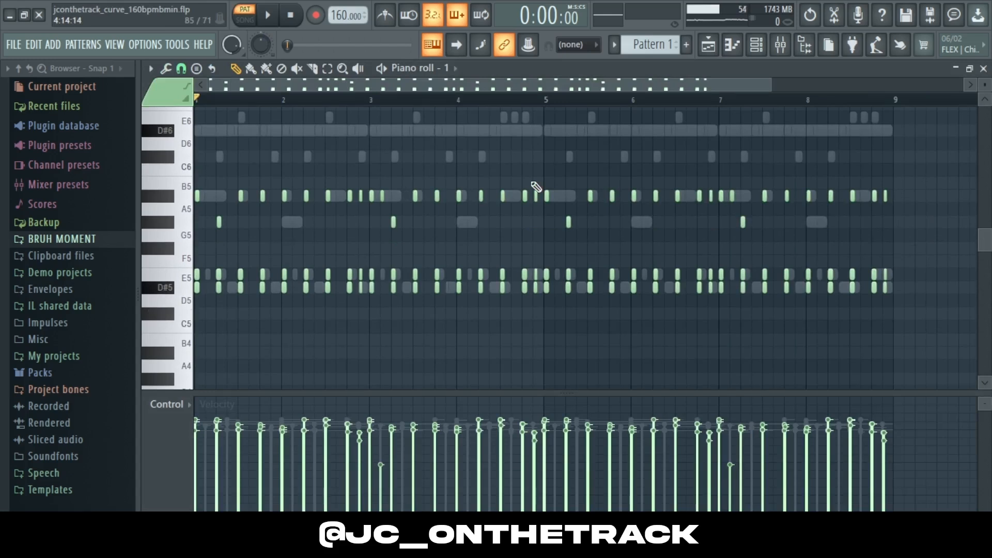
pyautogui.press('space')
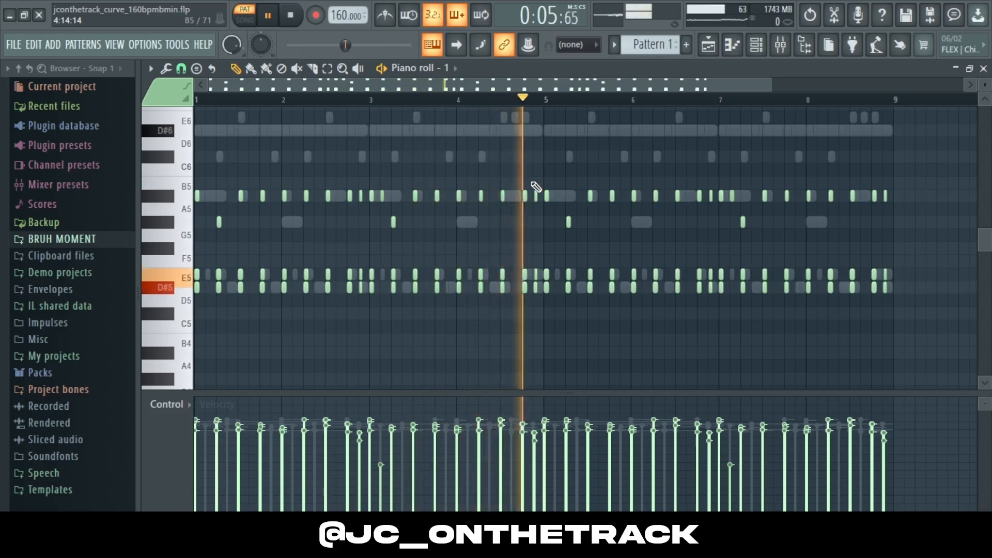
pyautogui.press('space')
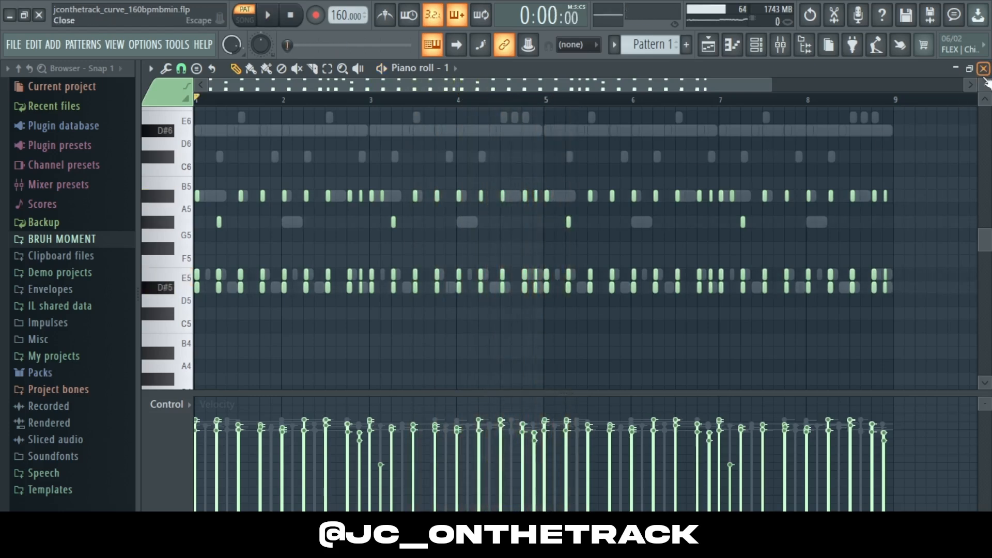
pyautogui.click(984, 70)
# Step: Open the second channel's piano roll, play its pattern, then close it and stop playback
pyautogui.click(370, 209)
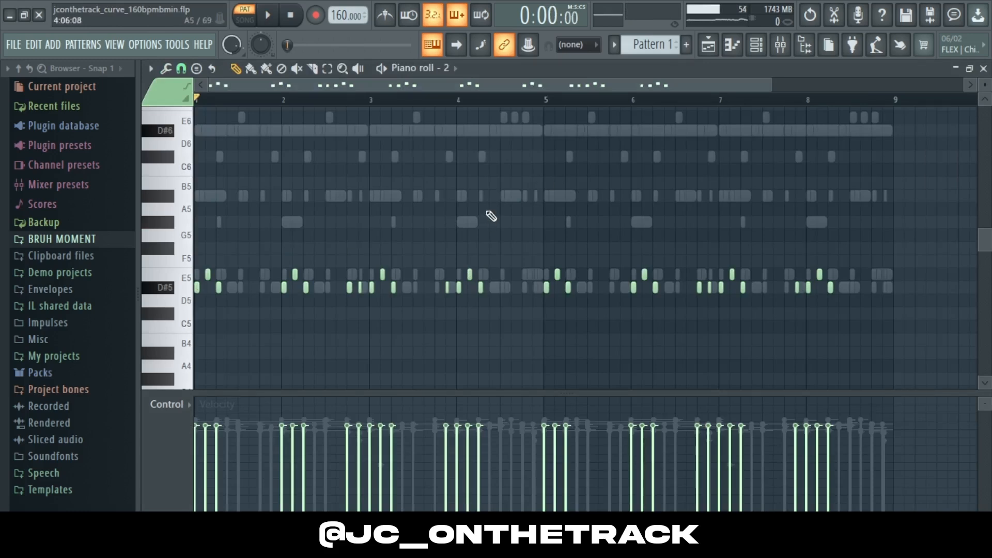
pyautogui.press('space')
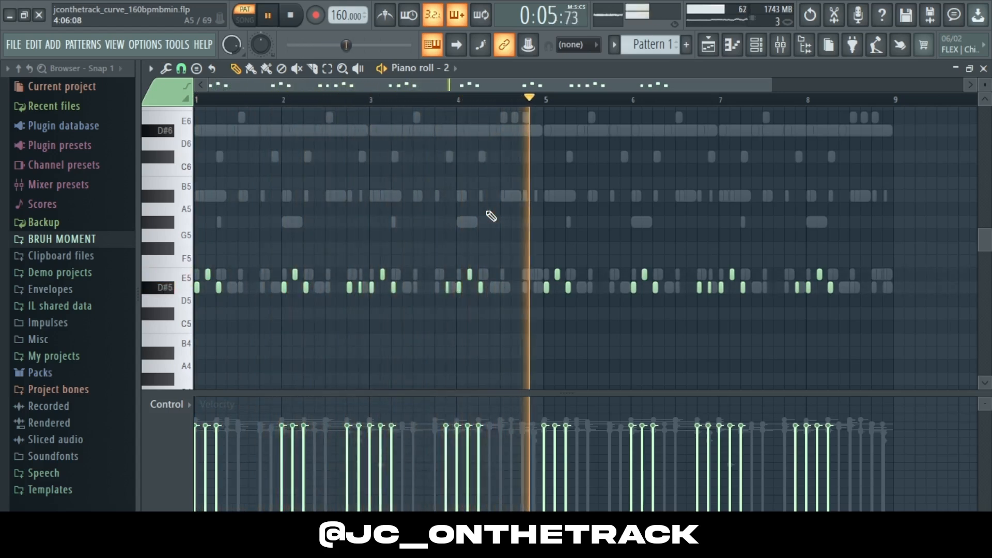
pyautogui.click(983, 69)
pyautogui.press('space')
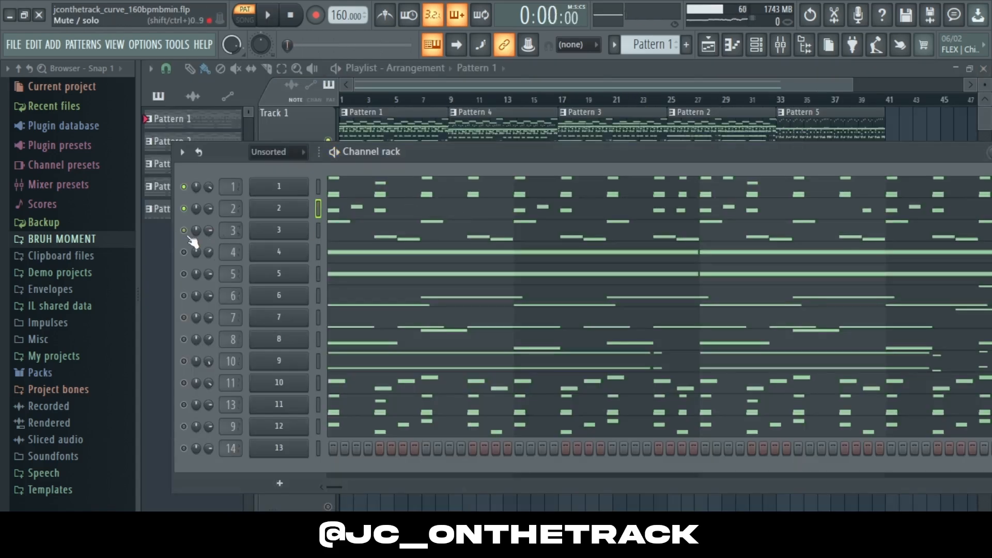
# Step: Open the third channel's piano roll, play its pattern, then close it and stop playback
pyautogui.click(392, 236)
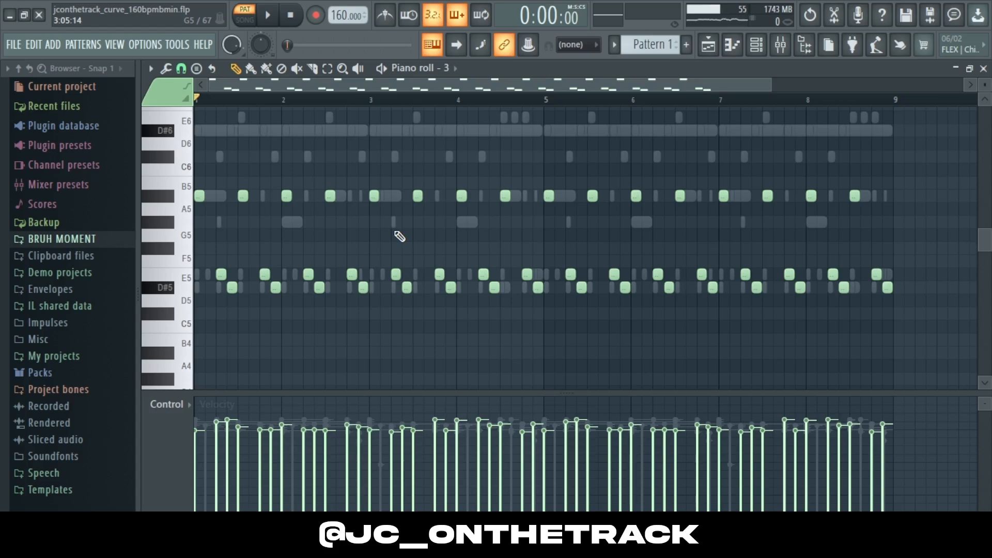
pyautogui.press('space')
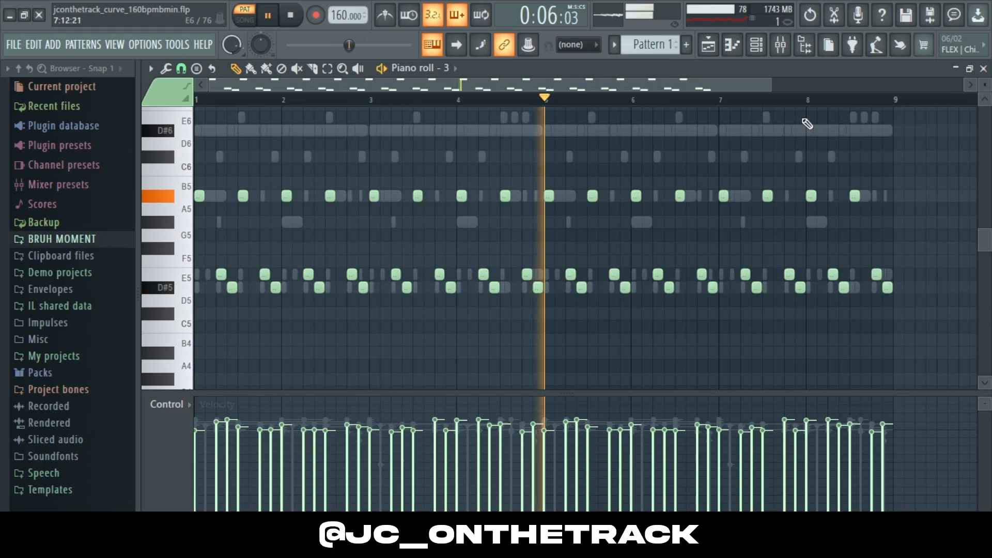
pyautogui.click(983, 68)
pyautogui.press('space')
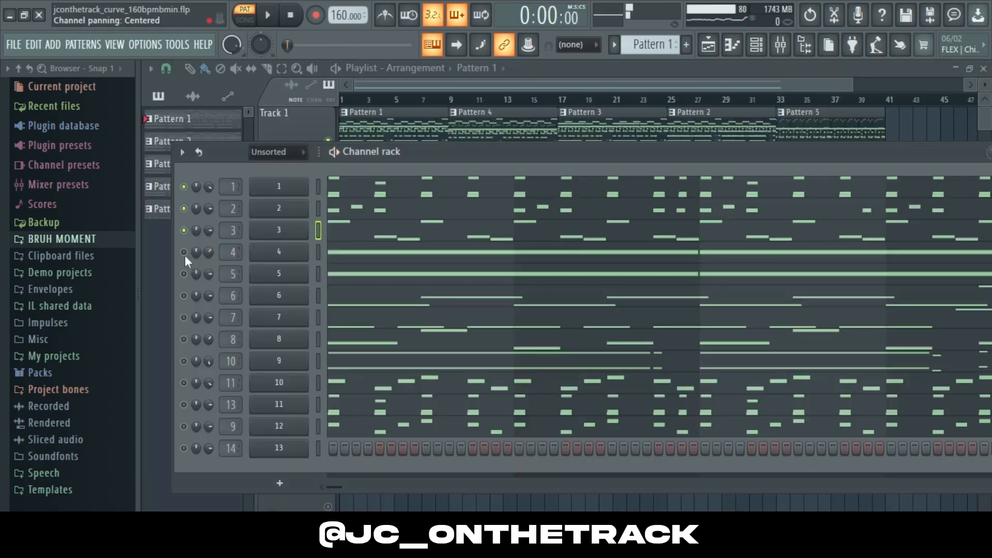
# Step: Open the fourth channel's piano roll, play its sustained D#6 notes, then close it
pyautogui.click(350, 256)
pyautogui.scroll(4, 731, 207)
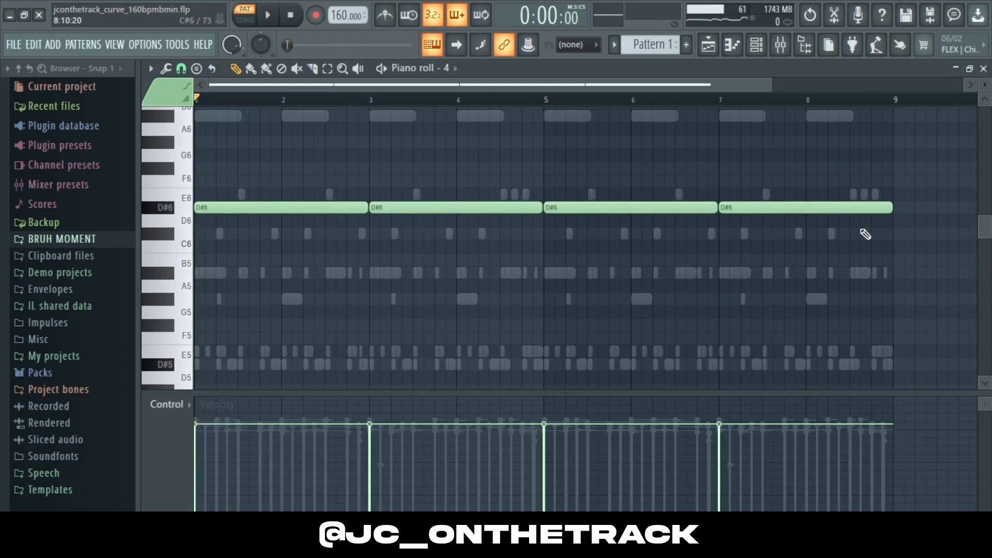
pyautogui.press('space')
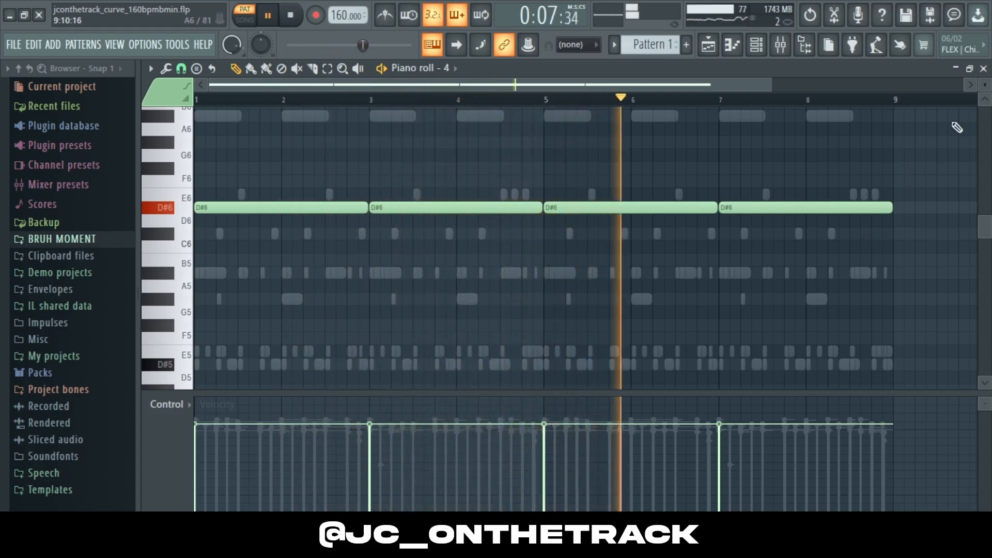
pyautogui.click(983, 68)
pyautogui.press('space')
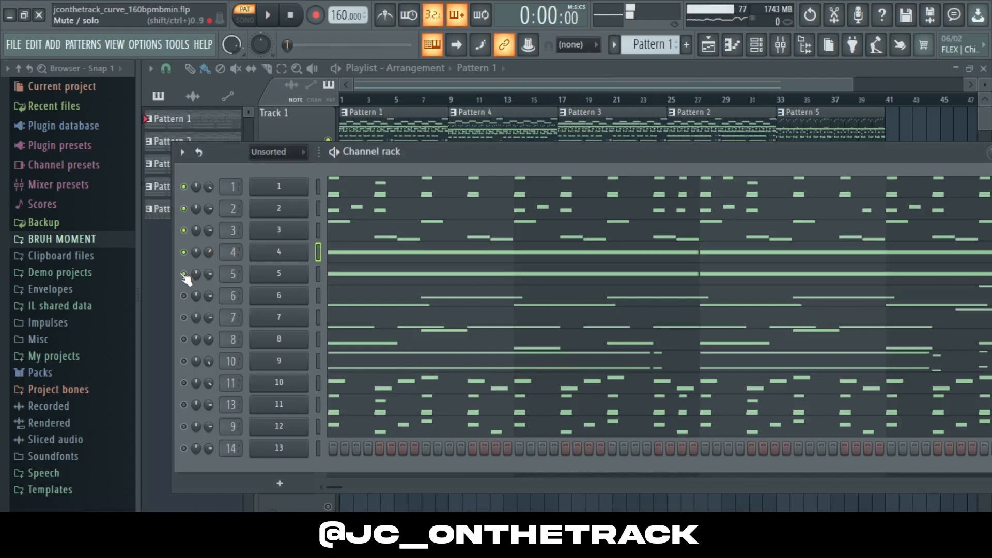
# Step: Open the fifth channel's piano roll, play its pattern, then close it
pyautogui.click(389, 279)
pyautogui.press('space')
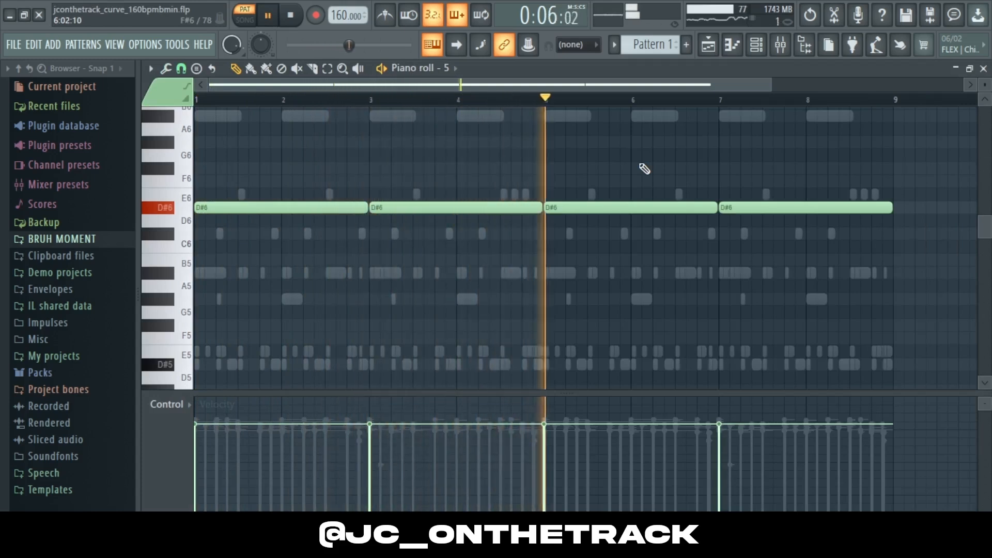
pyautogui.press('space')
pyautogui.click(983, 68)
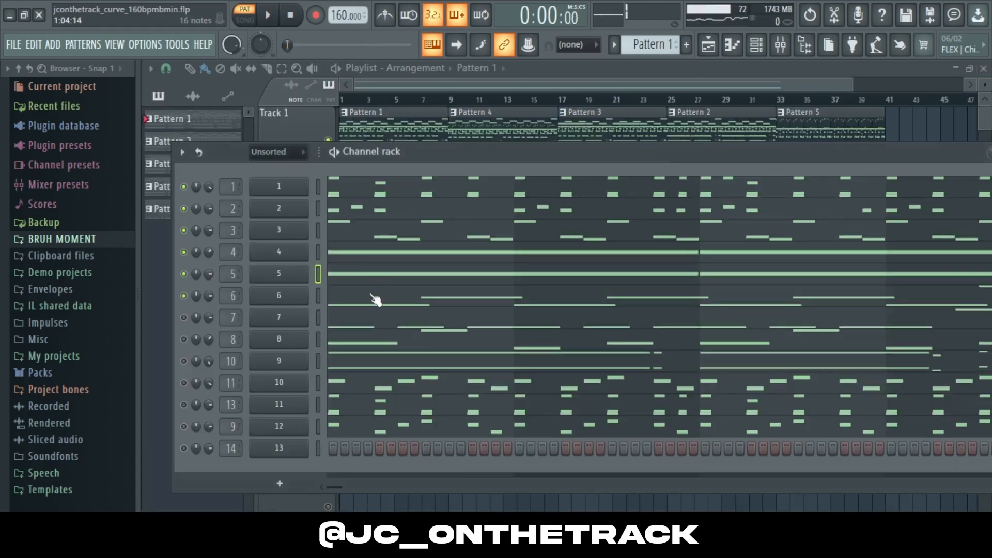
# Step: Open the sixth channel's piano roll and select its A#7 and A#6 note rows to inspect them
pyautogui.click(371, 296)
pyautogui.click(985, 198)
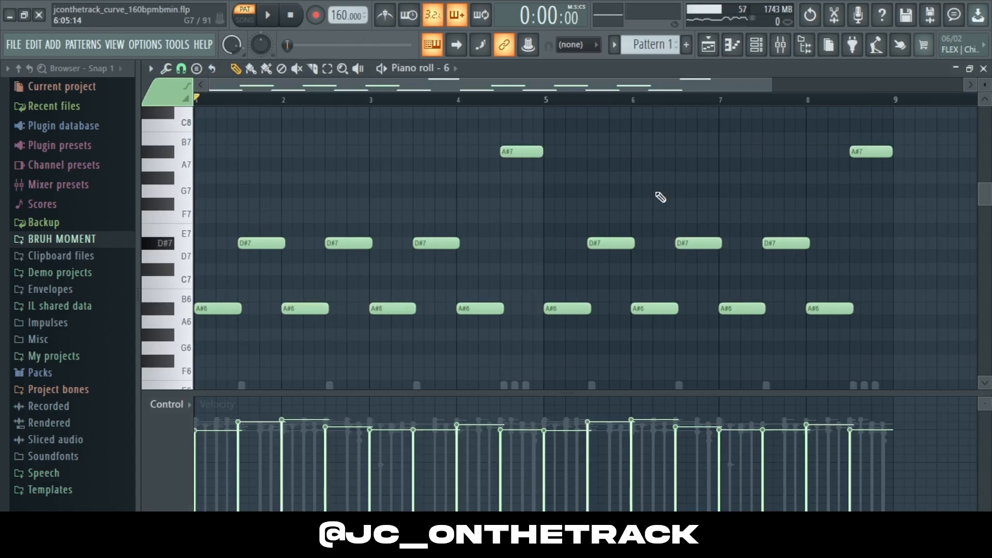
pyautogui.moveTo(512, 161); pyautogui.dragTo(962, 139)
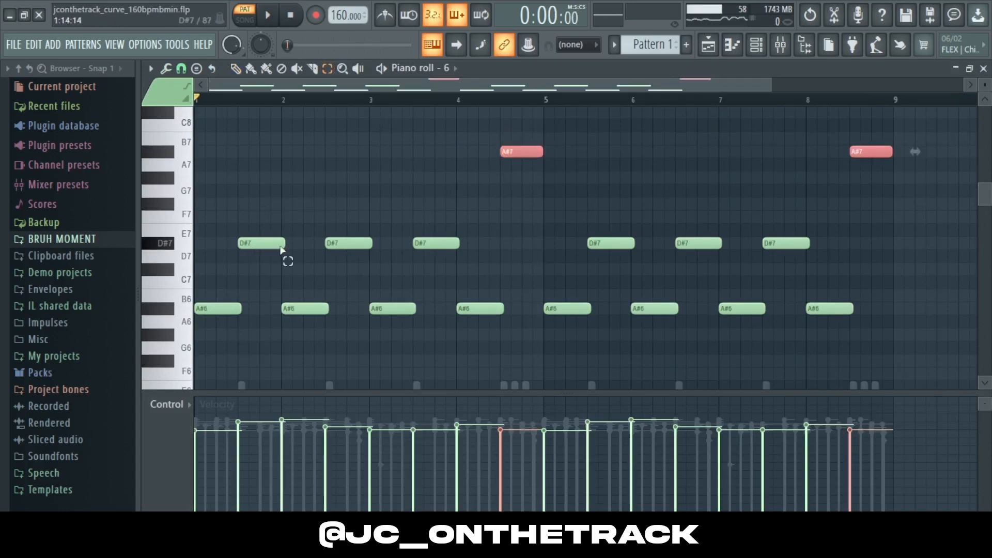
pyautogui.moveTo(210, 316); pyautogui.dragTo(863, 320)
pyautogui.scroll(-3, 250, 320)
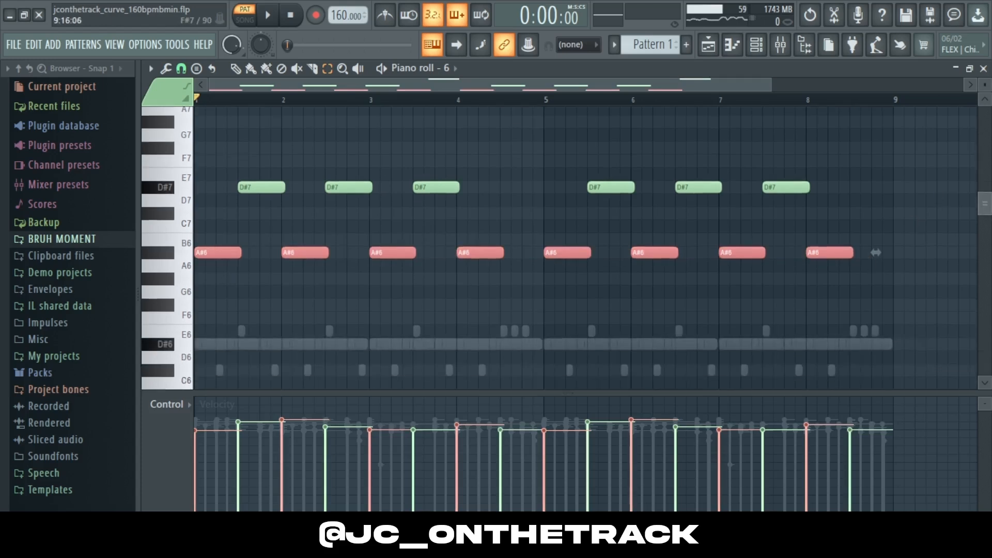
pyautogui.click(214, 328)
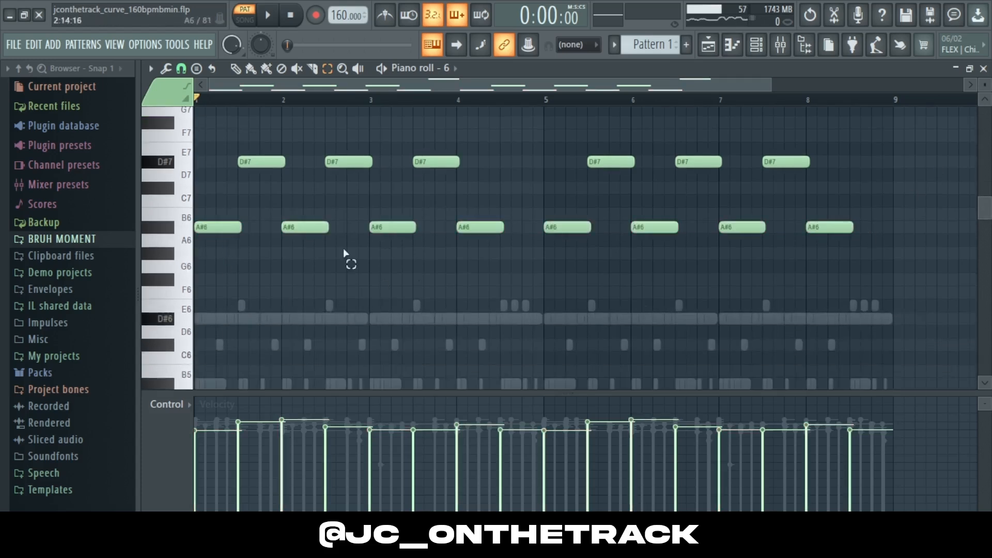
pyautogui.scroll(4, 907, 219)
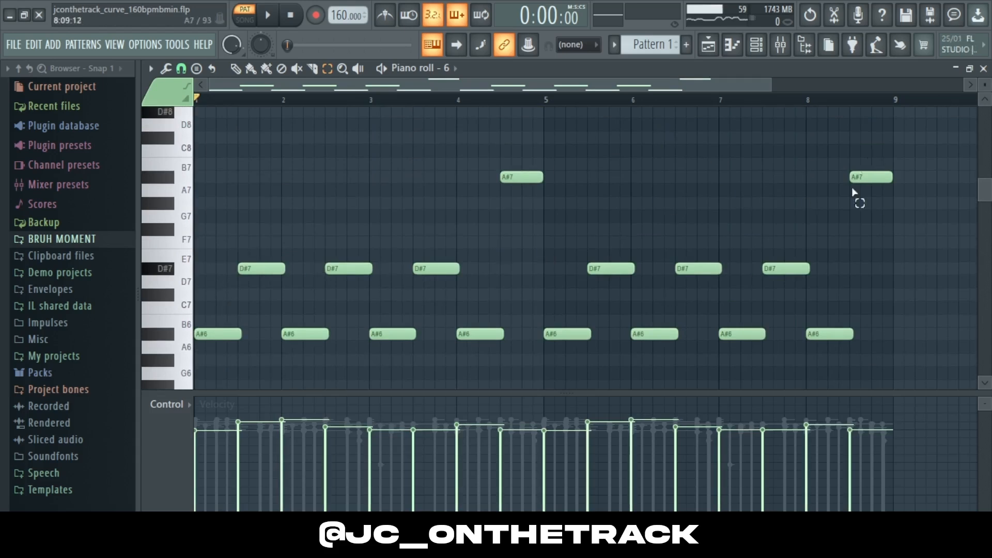
# Step: Play the sixth channel's pattern, then close the piano roll
pyautogui.press('space')
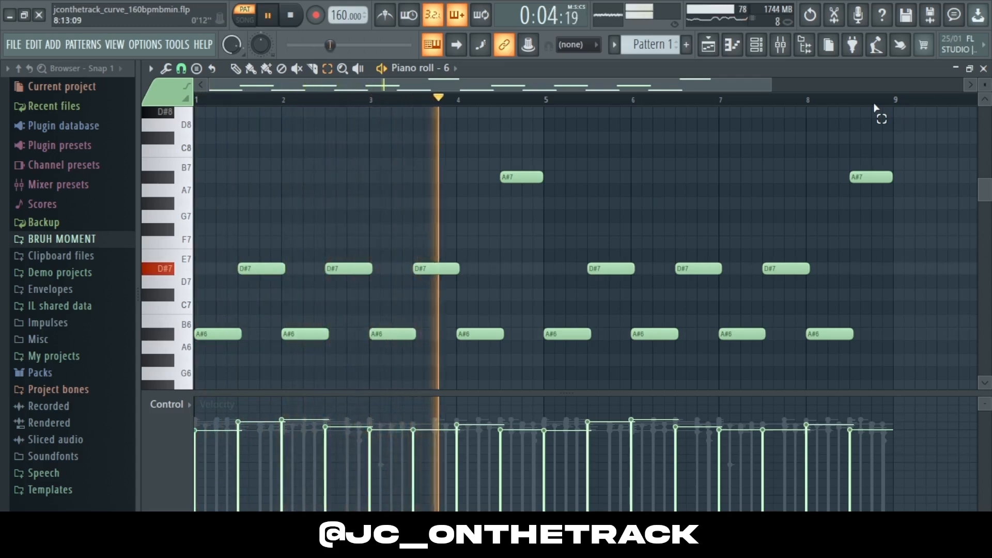
pyautogui.click(982, 68)
pyautogui.press('space')
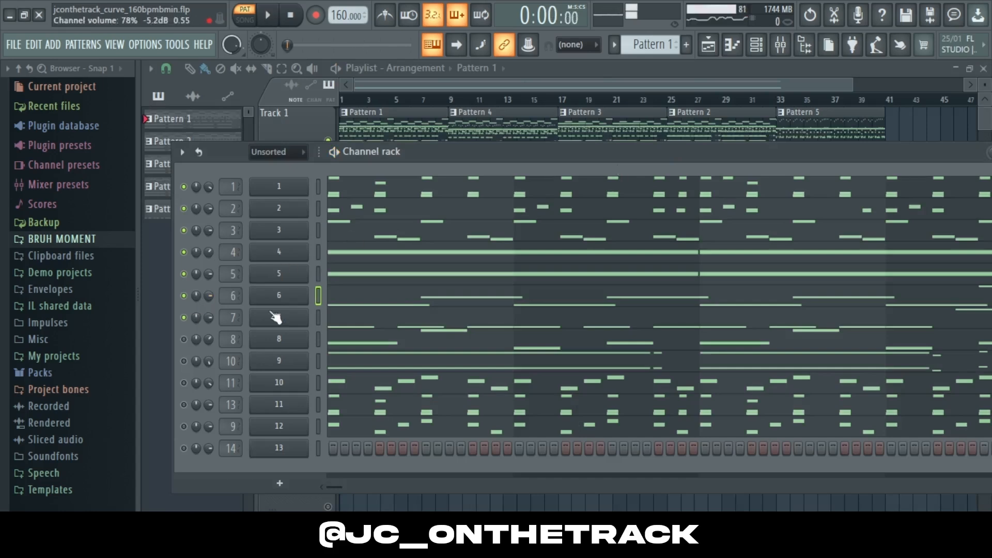
# Step: Open the seventh channel's piano roll, play its pattern, then close it
pyautogui.click(370, 317)
pyautogui.moveTo(984, 229); pyautogui.dragTo(983, 266)
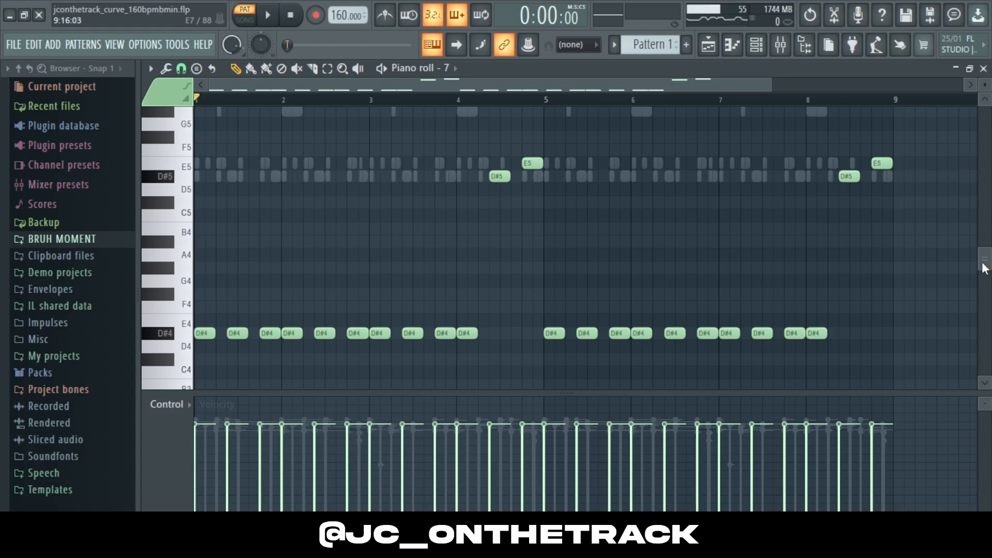
pyautogui.press('space')
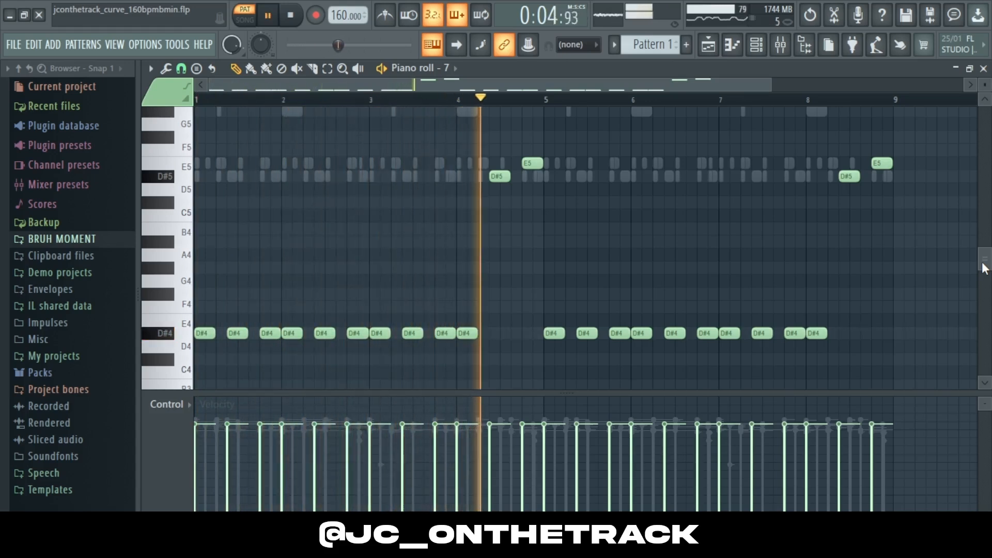
pyautogui.click(983, 69)
pyautogui.press('space')
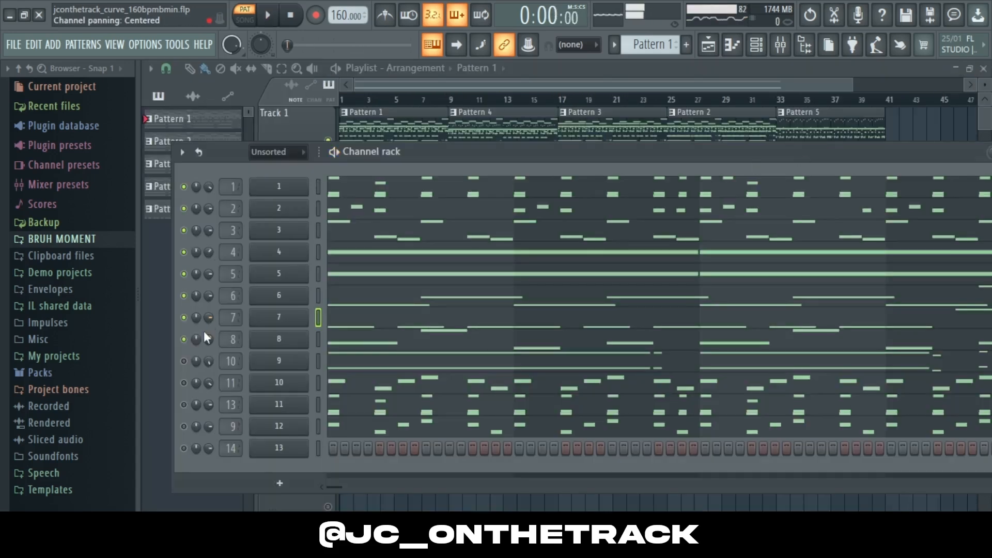
# Step: Open the eighth channel's piano roll and play its pattern
pyautogui.click(358, 335)
pyautogui.moveTo(989, 253); pyautogui.dragTo(989, 229)
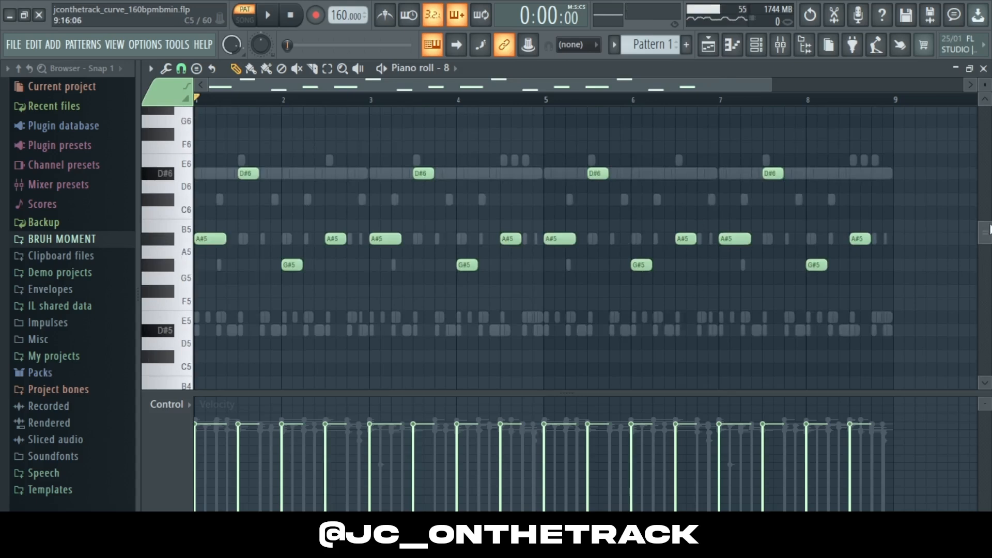
pyautogui.press('space')
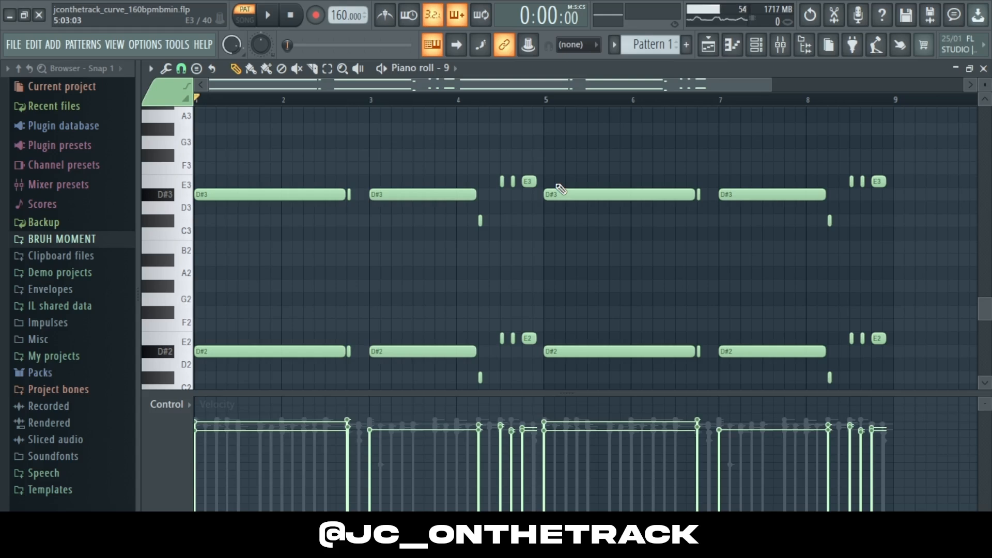
# Step: Play the ninth channel's pattern in the piano roll, then close it
pyautogui.press('space')
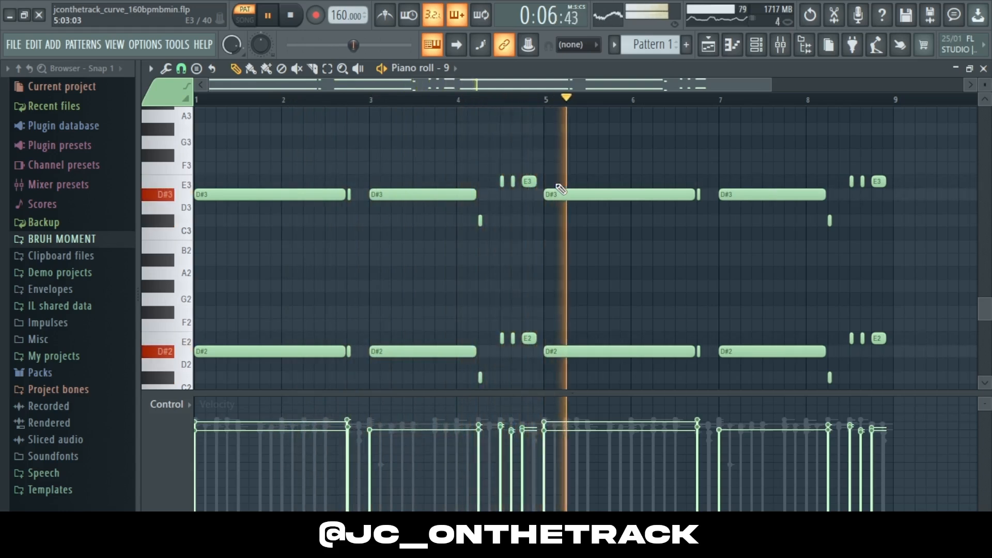
pyautogui.click(983, 68)
pyautogui.press('space')
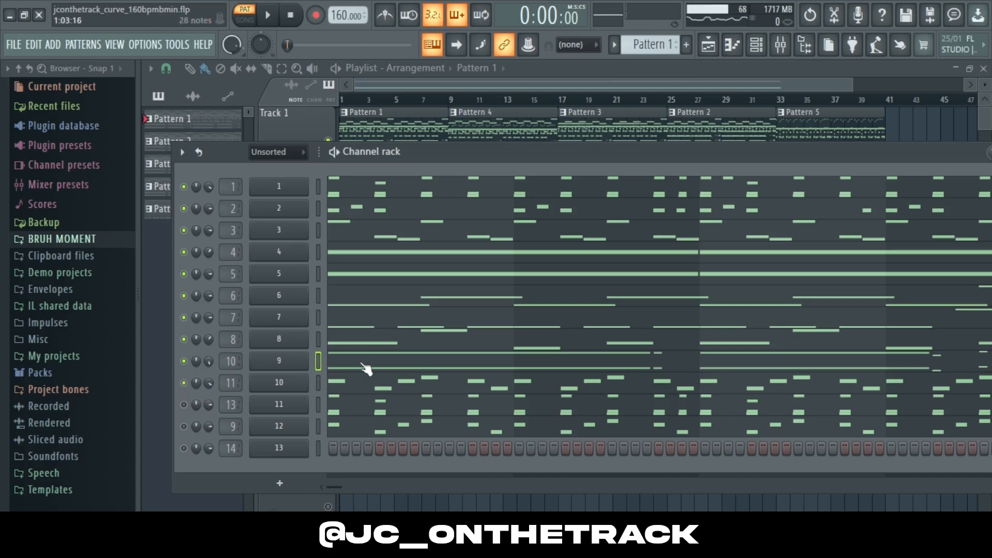
# Step: Open the tenth channel's piano roll and play its pattern
pyautogui.click(360, 384)
pyautogui.moveTo(984, 309); pyautogui.dragTo(984, 223)
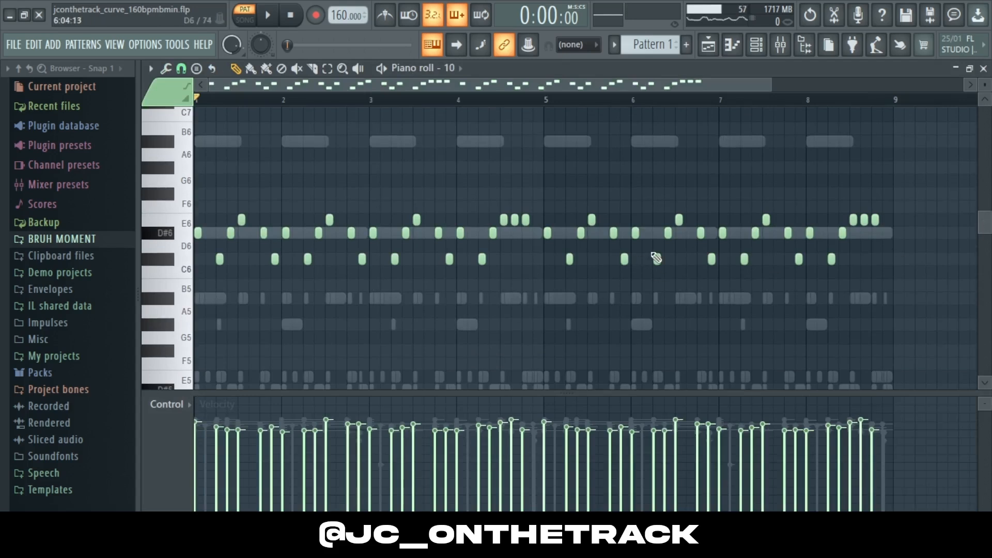
pyautogui.press('space')
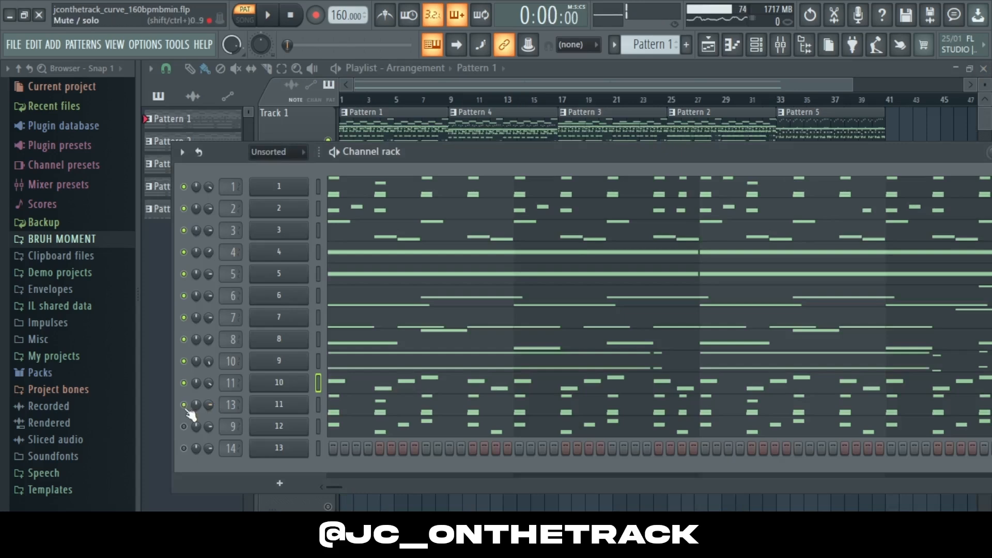
# Step: Open the eleventh channel's piano roll and play its pattern, then stop playback
pyautogui.click(341, 407)
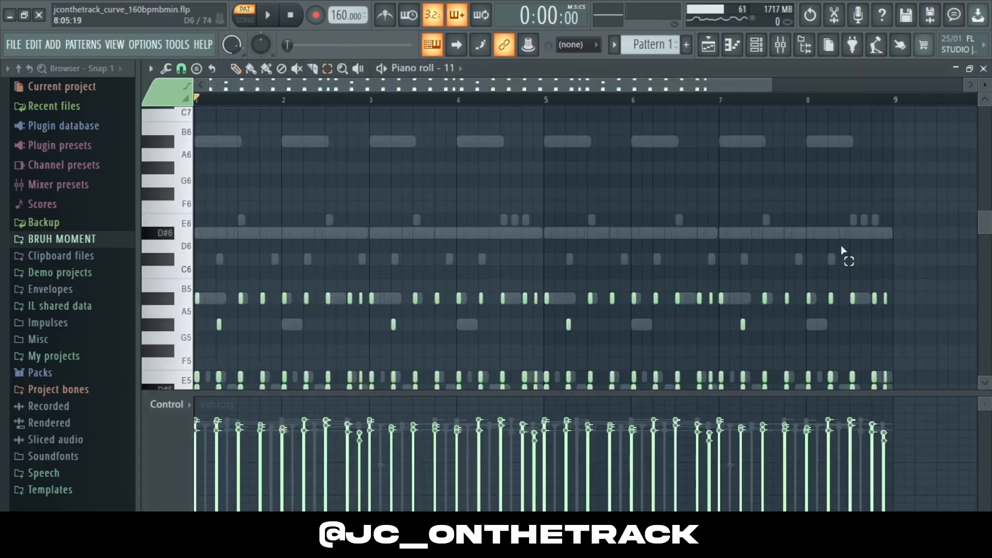
pyautogui.scroll(-3, 878, 248)
pyautogui.press('space')
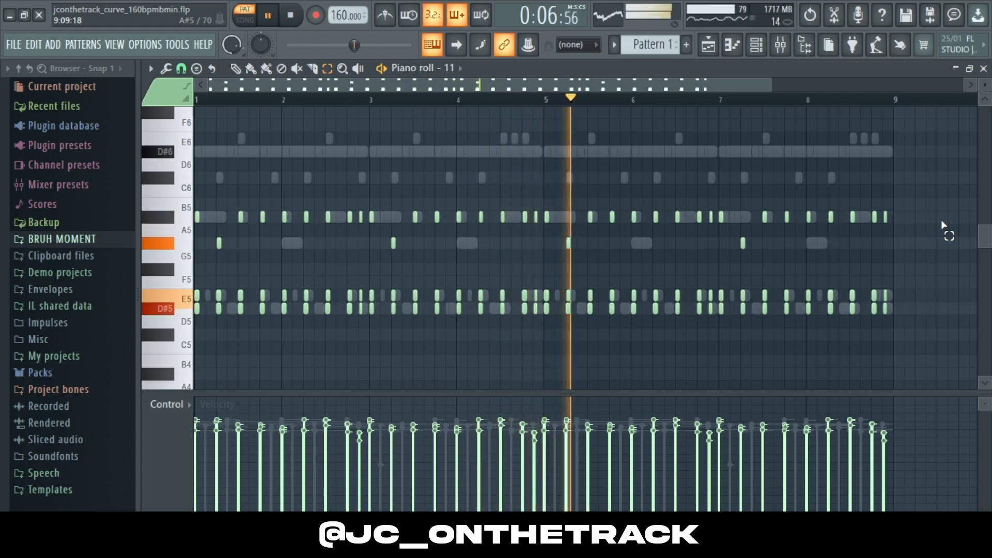
pyautogui.press('space')
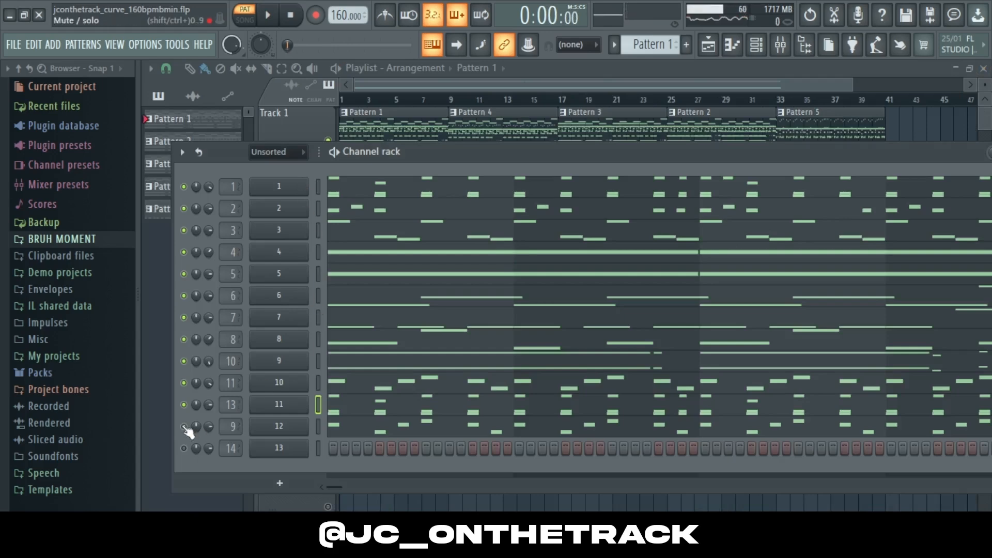
# Step: Open the twelfth channel's piano roll, play its pattern, then close it
pyautogui.click(382, 431)
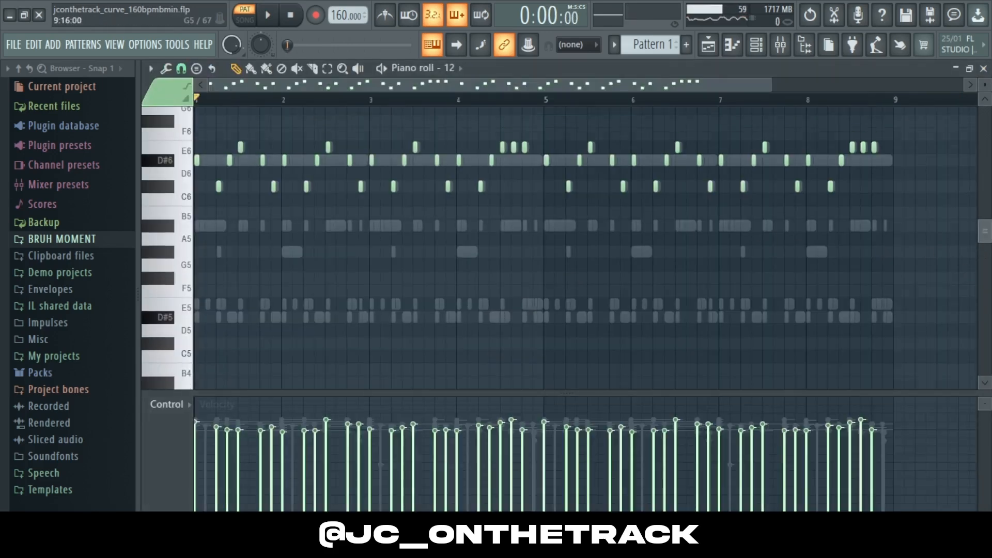
pyautogui.scroll(2, 984, 222)
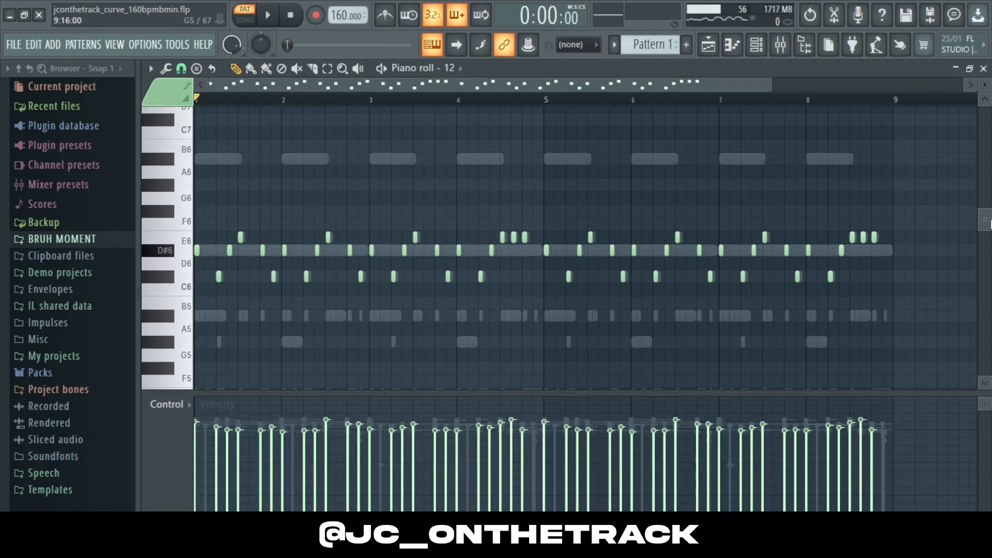
pyautogui.press('space')
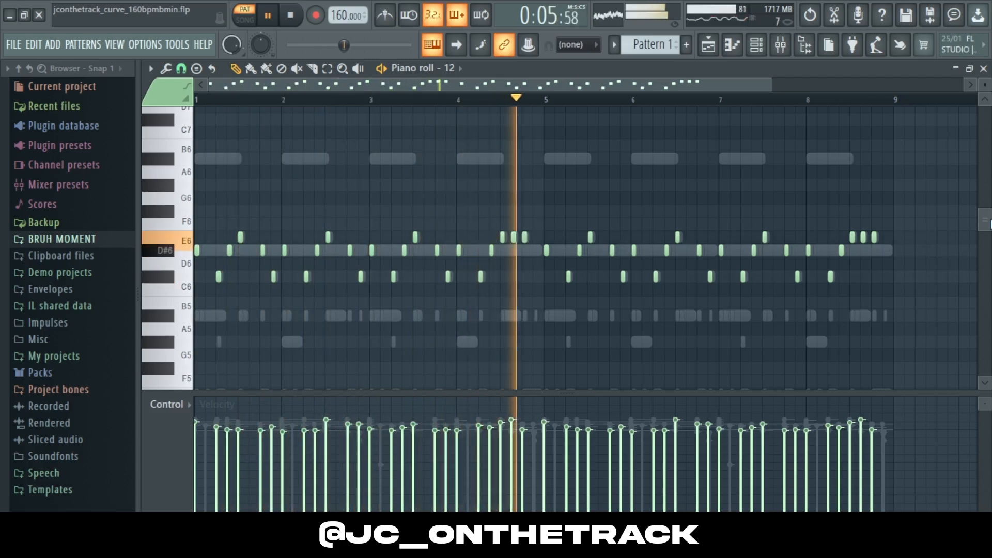
pyautogui.click(984, 70)
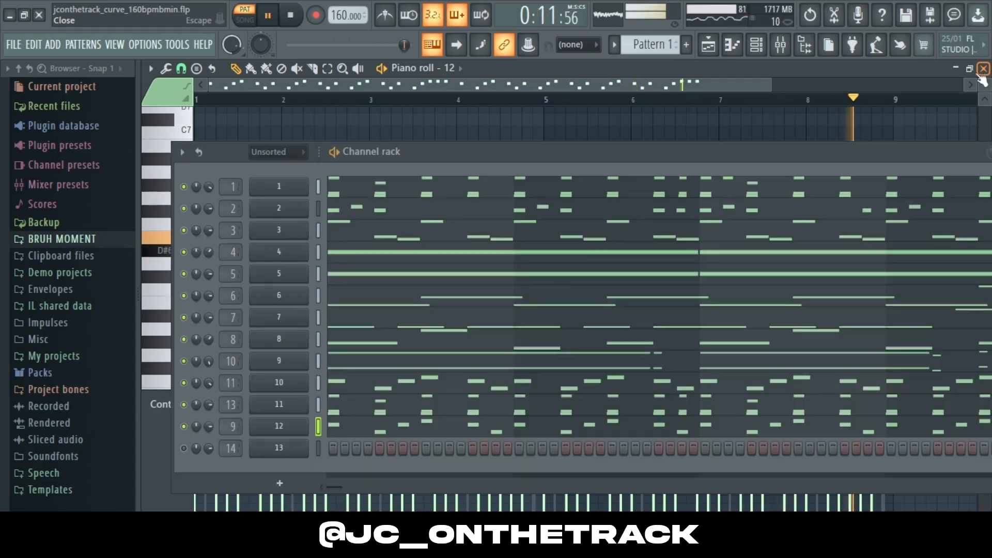
# Step: Close the channel rack, solo the audio track on Track 4, and play it in song mode
pyautogui.click(553, 77)
pyautogui.press('space')
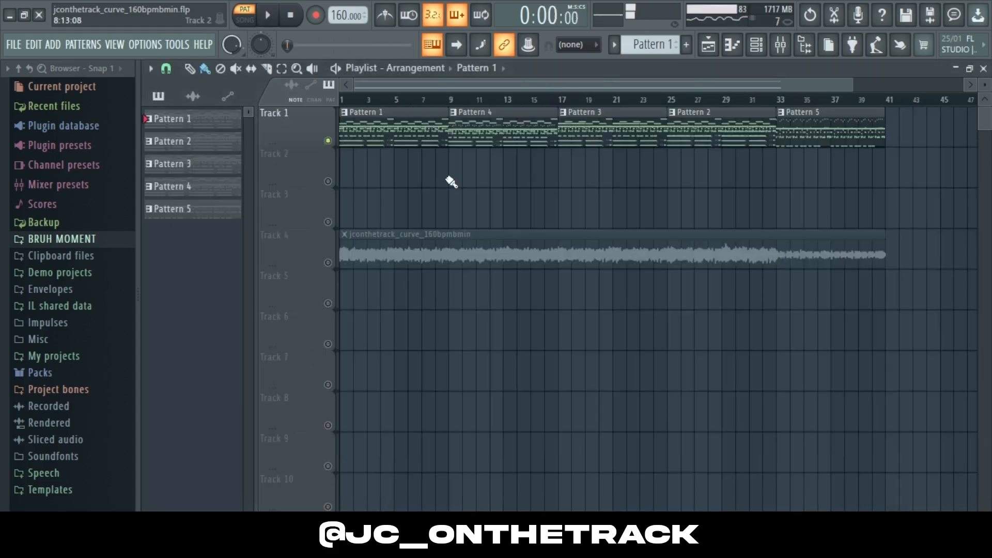
pyautogui.rightClick(328, 262)
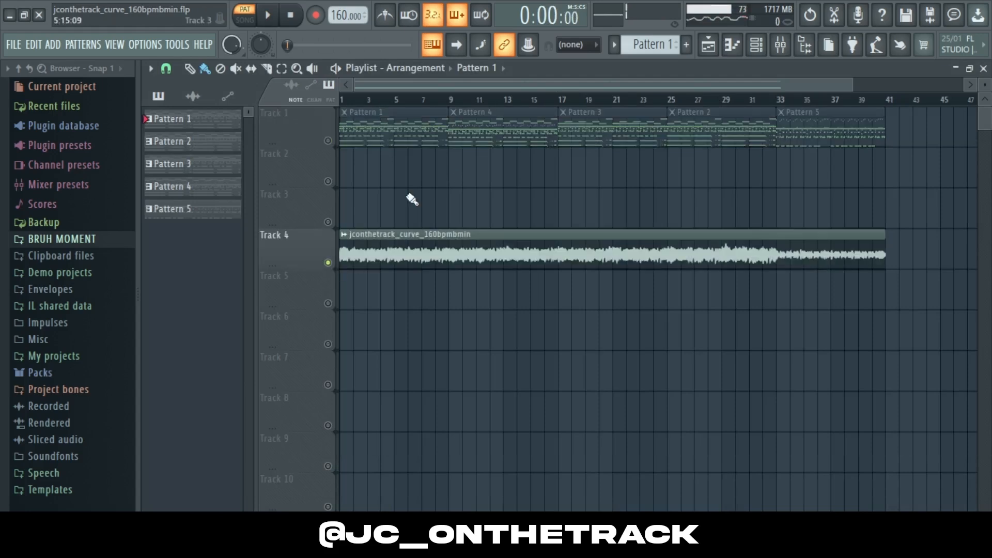
pyautogui.click(250, 20)
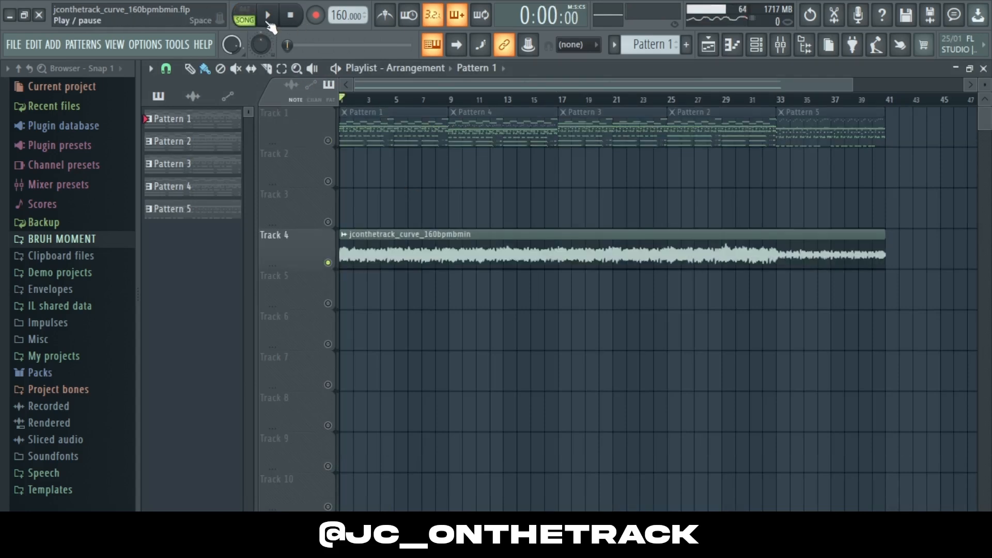
pyautogui.click(268, 24)
pyautogui.press('space')
# Step: Inspect the audio clip's settings, close them, and play the soloed audio track in song mode
pyautogui.click(547, 232)
pyautogui.doubleClick(546, 253)
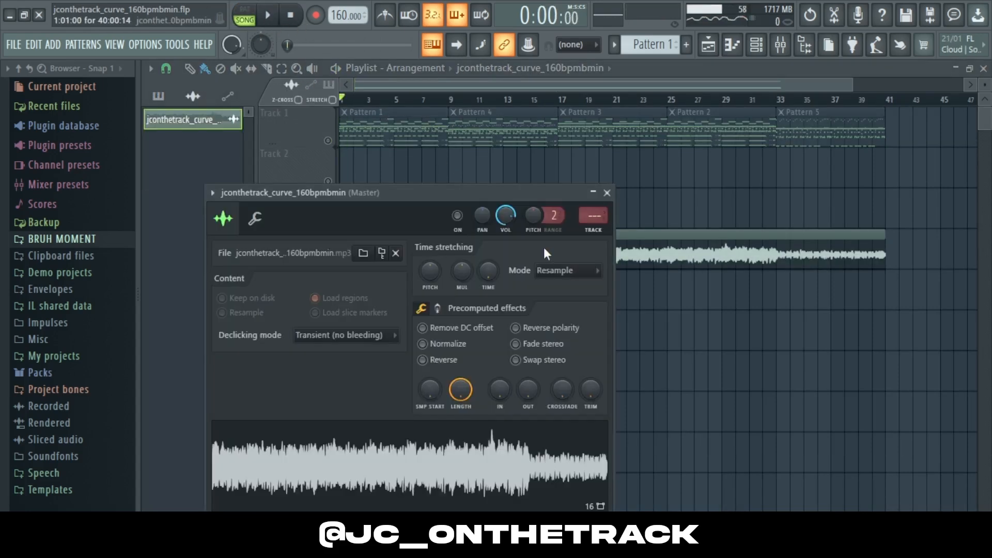
pyautogui.click(607, 192)
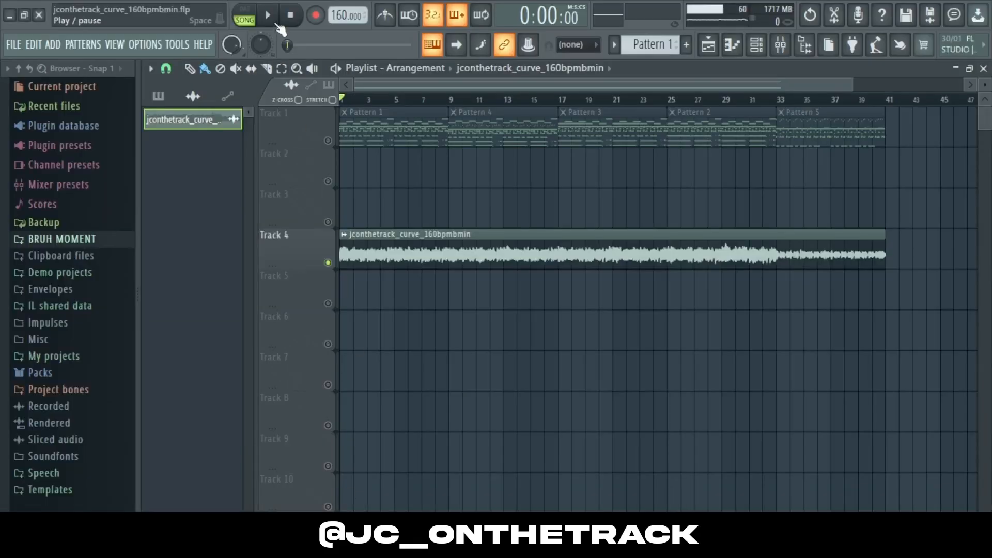
pyautogui.click(276, 24)
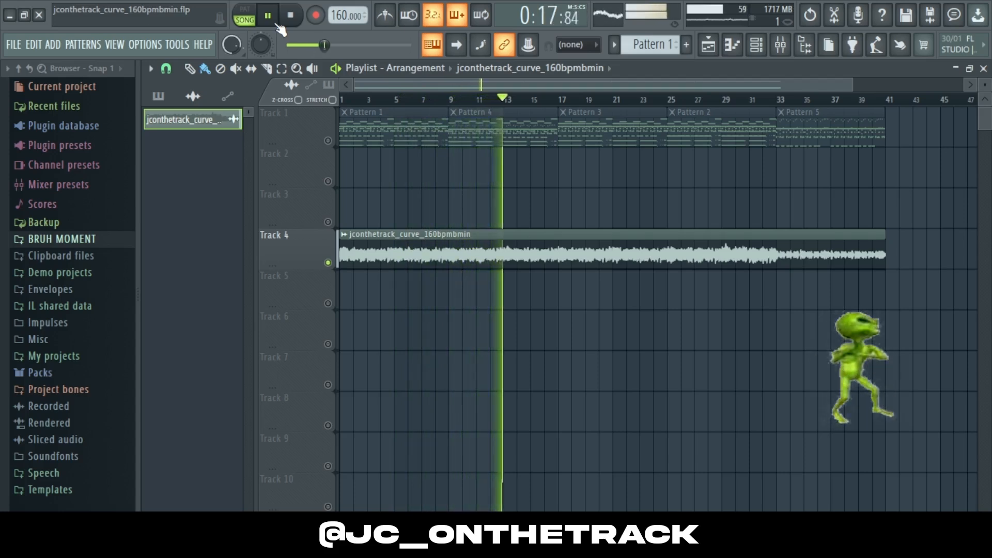
pyautogui.press('space')
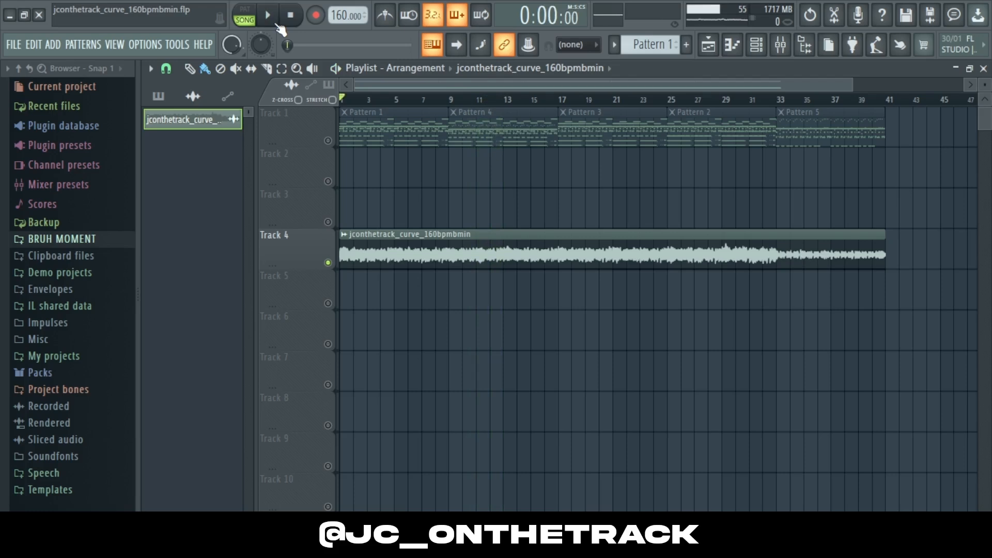
# Step: Open Pattern 1's channel rack showing all unsorted channels and open the first channel's piano roll
pyautogui.click(421, 115)
pyautogui.click(762, 50)
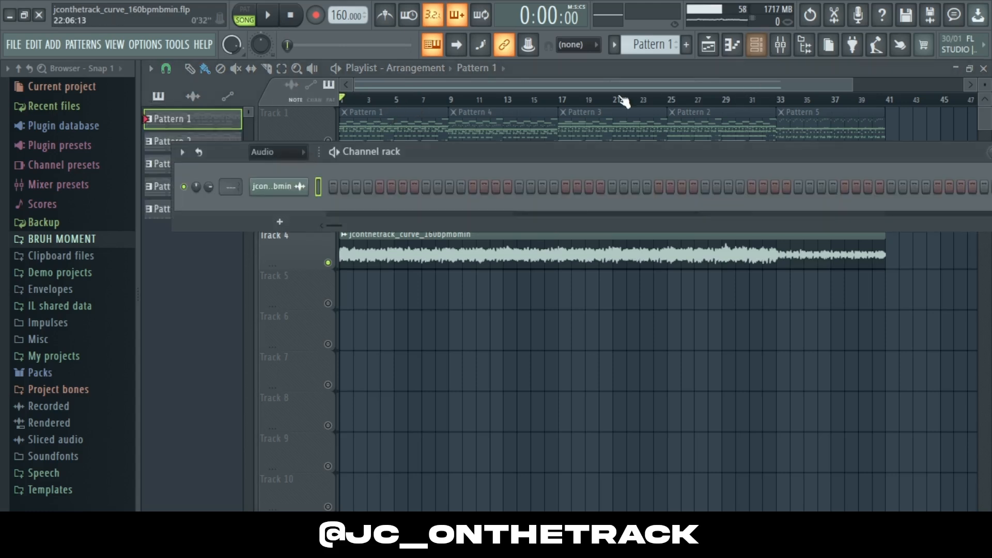
pyautogui.click(271, 153)
pyautogui.click(265, 203)
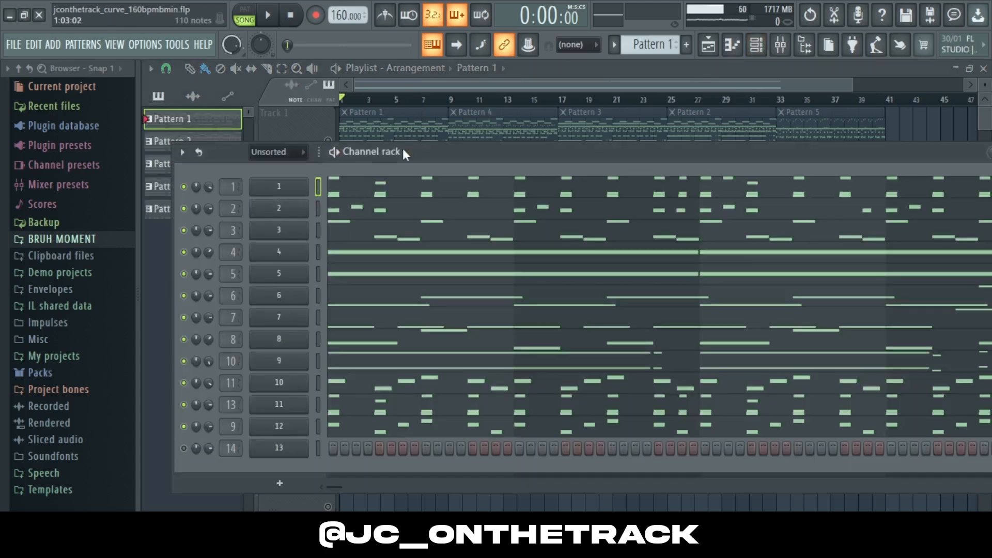
pyautogui.click(363, 192)
pyautogui.scroll(-3, 945, 194)
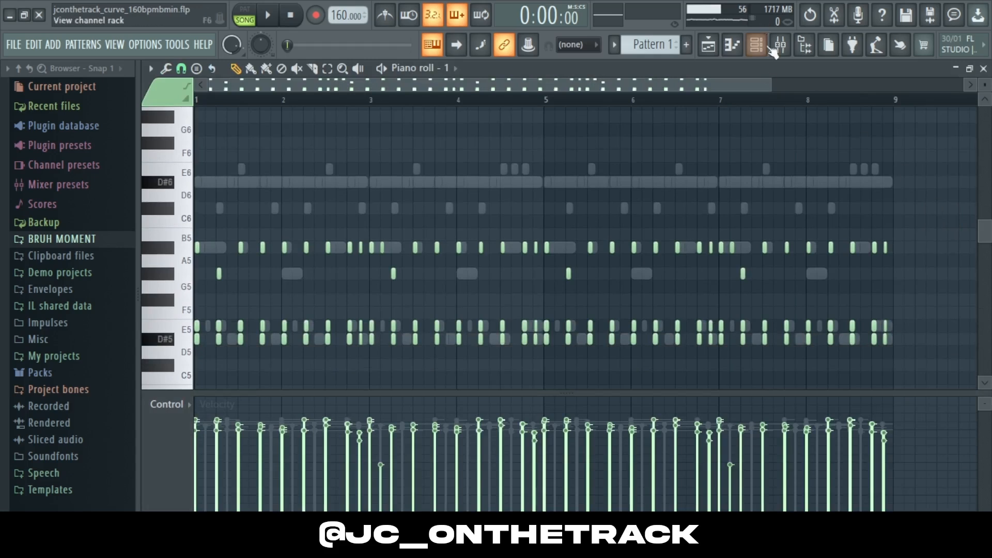
# Step: Try moving the first E5 note later in bar 1, then delete it and redraw it at the start
pyautogui.moveTo(771, 85); pyautogui.dragTo(356, 178)
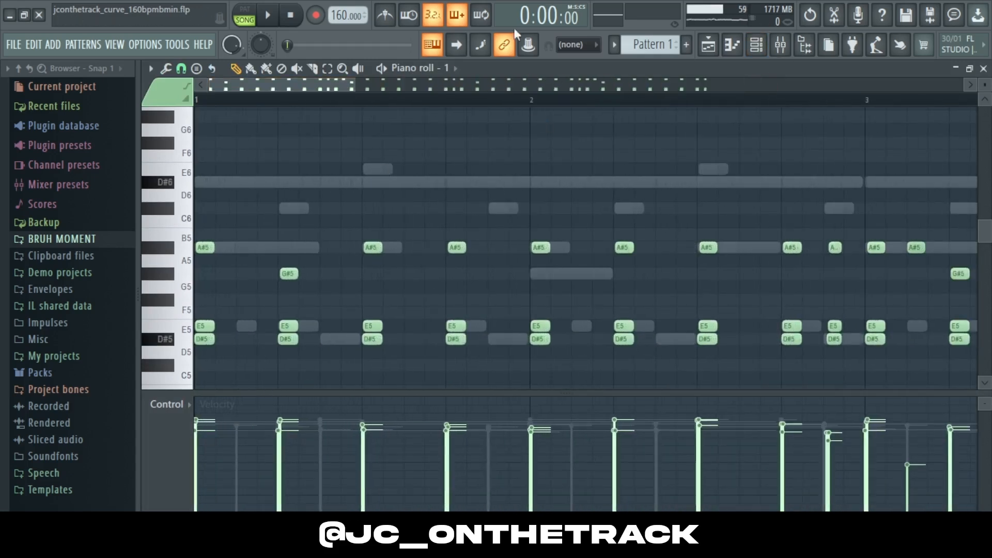
pyautogui.moveTo(357, 105); pyautogui.dragTo(288, 111)
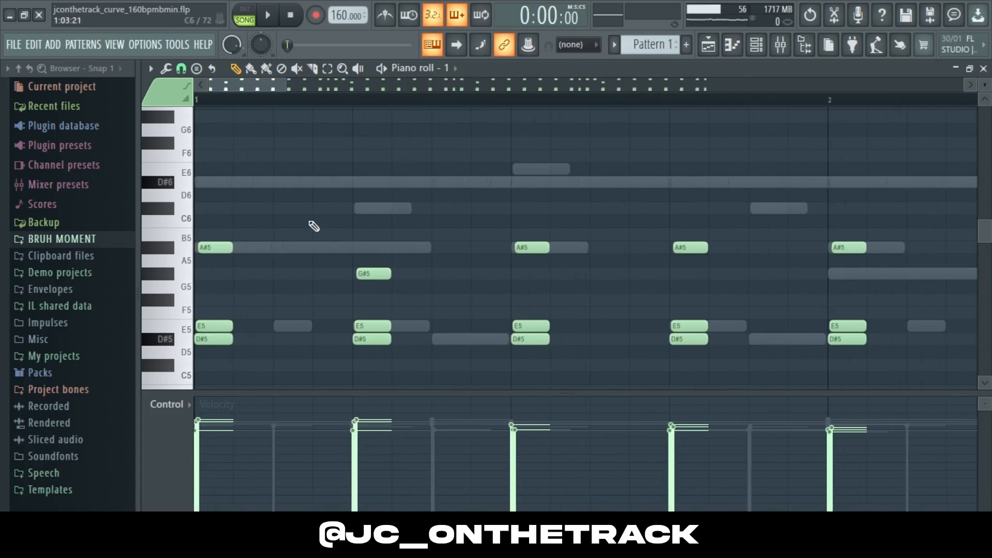
pyautogui.moveTo(221, 326); pyautogui.dragTo(301, 325)
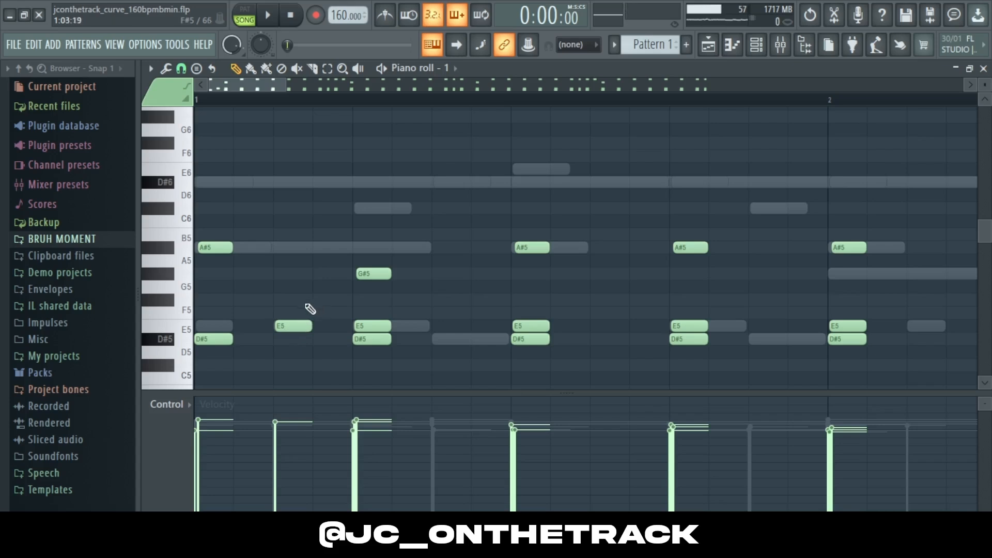
pyautogui.rightClick(288, 325)
pyautogui.click(221, 325)
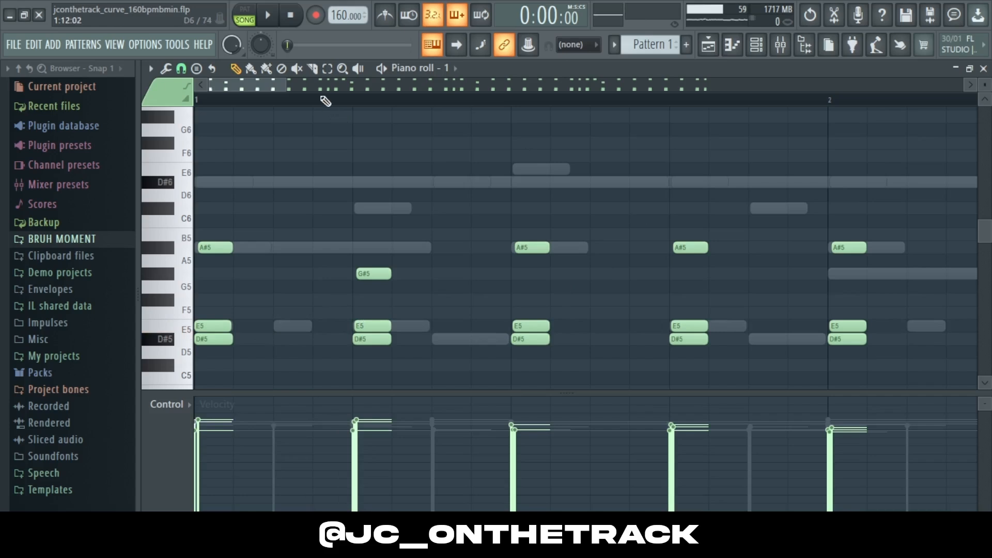
# Step: Zoom out the first channel's piano roll and close it
pyautogui.moveTo(290, 89); pyautogui.dragTo(876, 110)
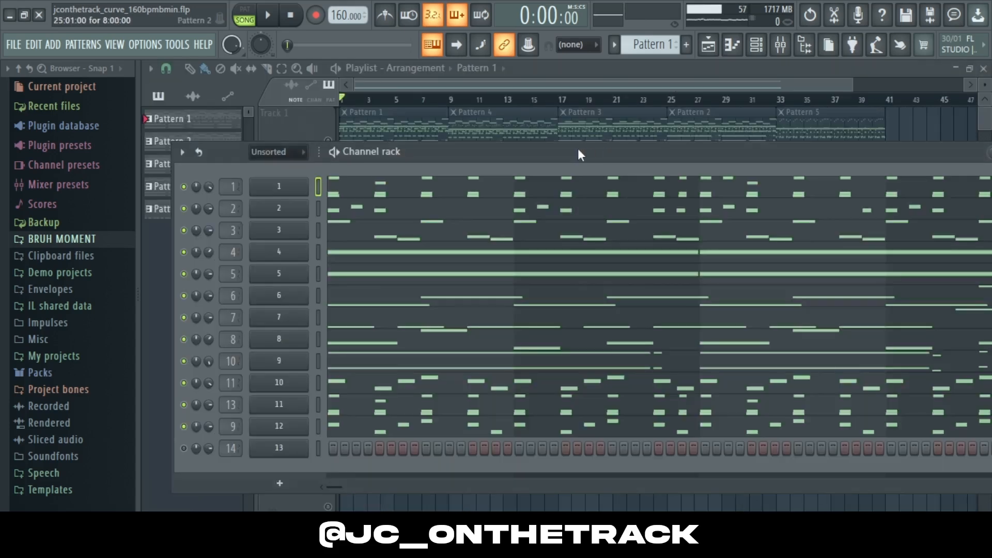
pyautogui.click(443, 212)
pyautogui.click(516, 85)
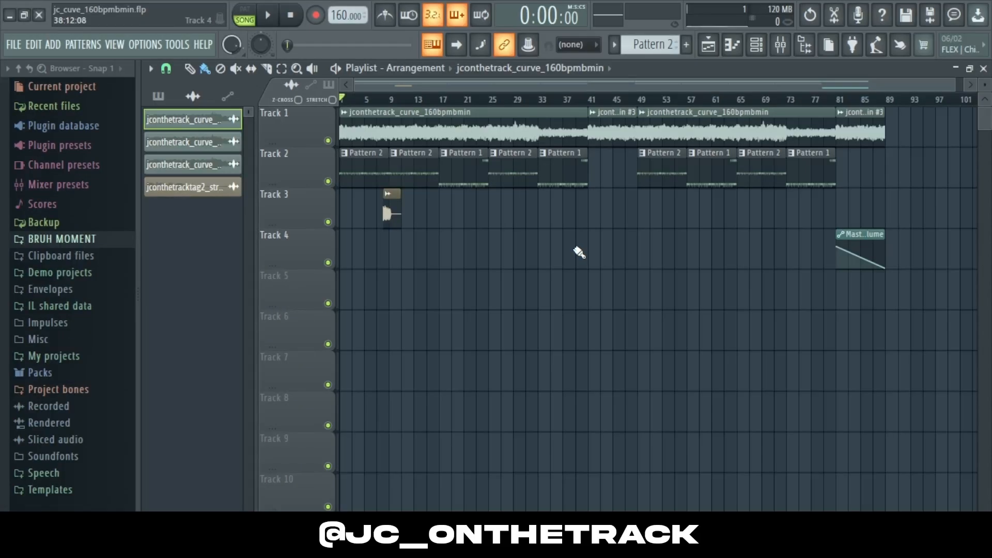
# Step: Open the new project's channel rack and show all unsorted channels
pyautogui.click(756, 45)
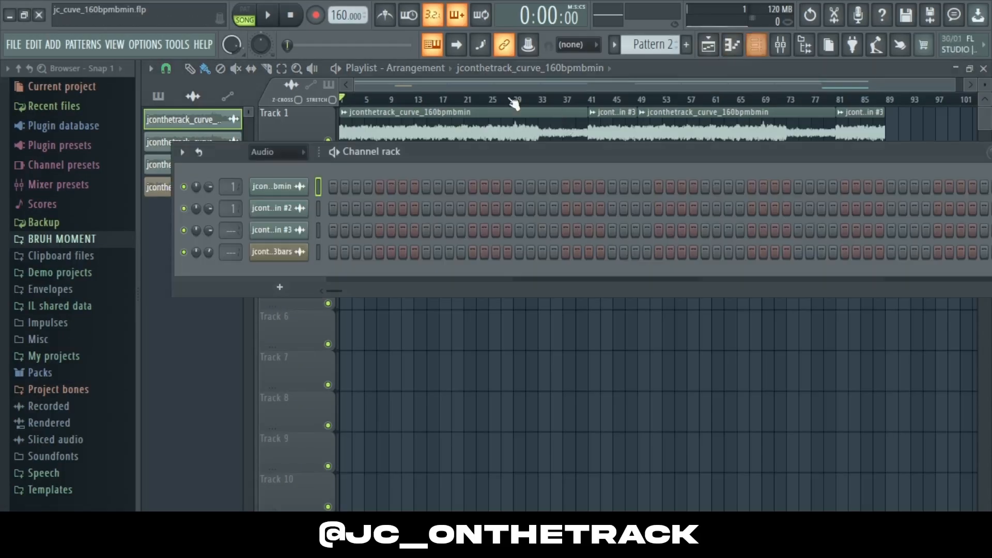
pyautogui.click(294, 151)
pyautogui.click(280, 213)
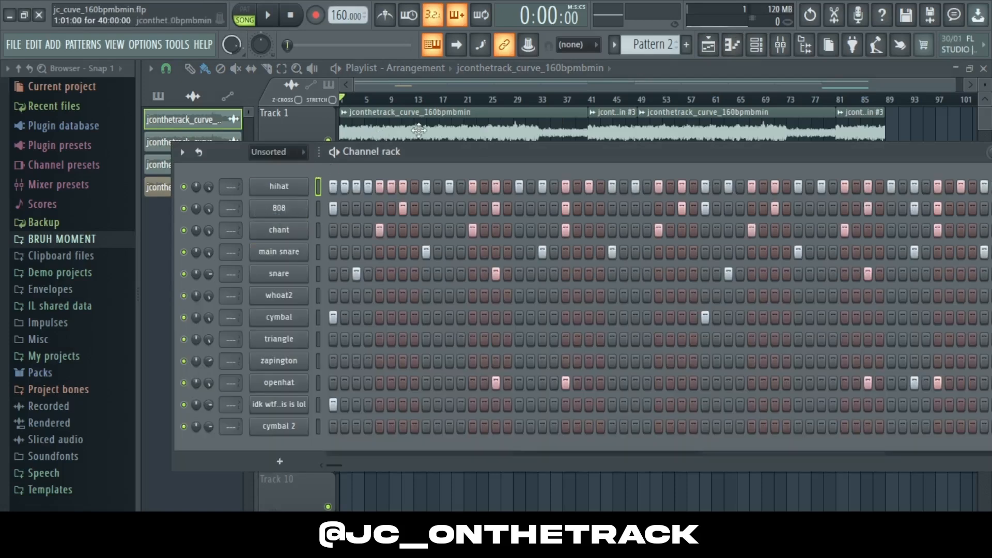
# Step: Play the new project's arrangement from the start, then stop it
pyautogui.moveTo(953, 88); pyautogui.dragTo(631, 103)
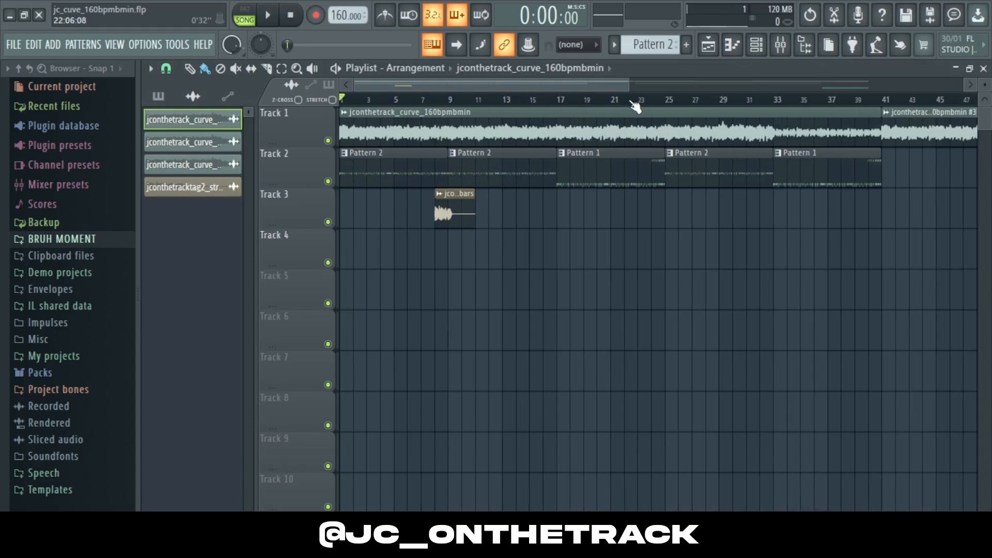
pyautogui.press('space')
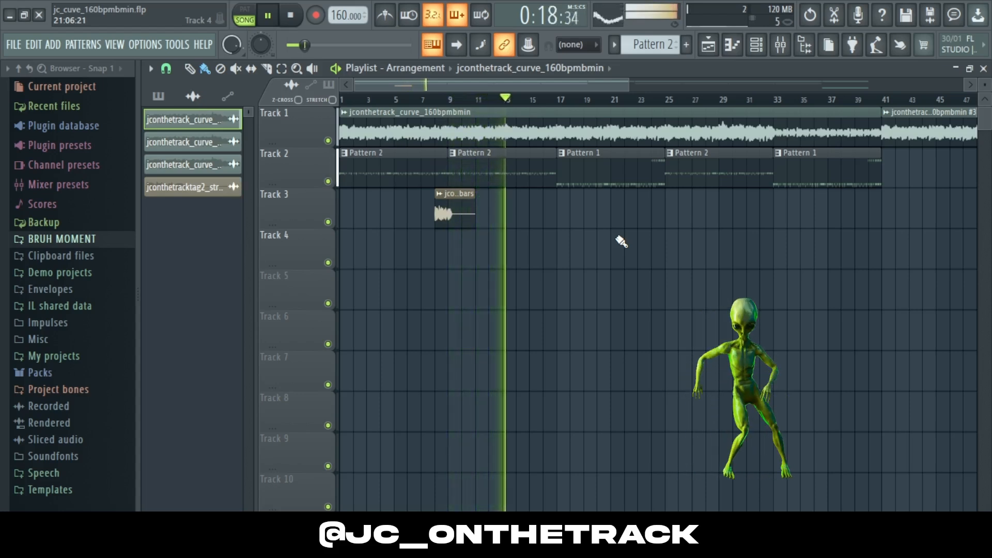
pyautogui.press('space')
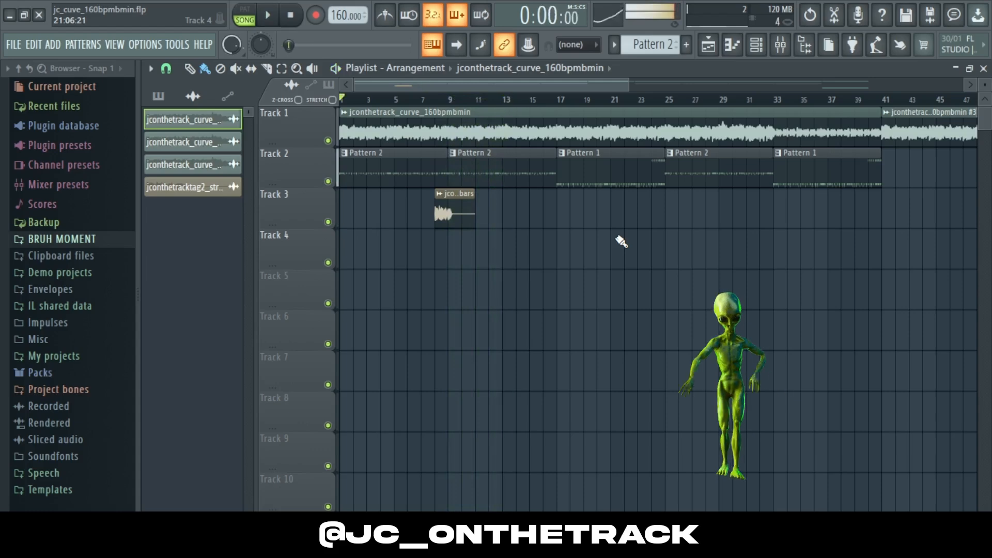
# Step: Open Pattern 2, solo the hihat channel, then also enable the 808 and main snare channels
pyautogui.doubleClick(431, 164)
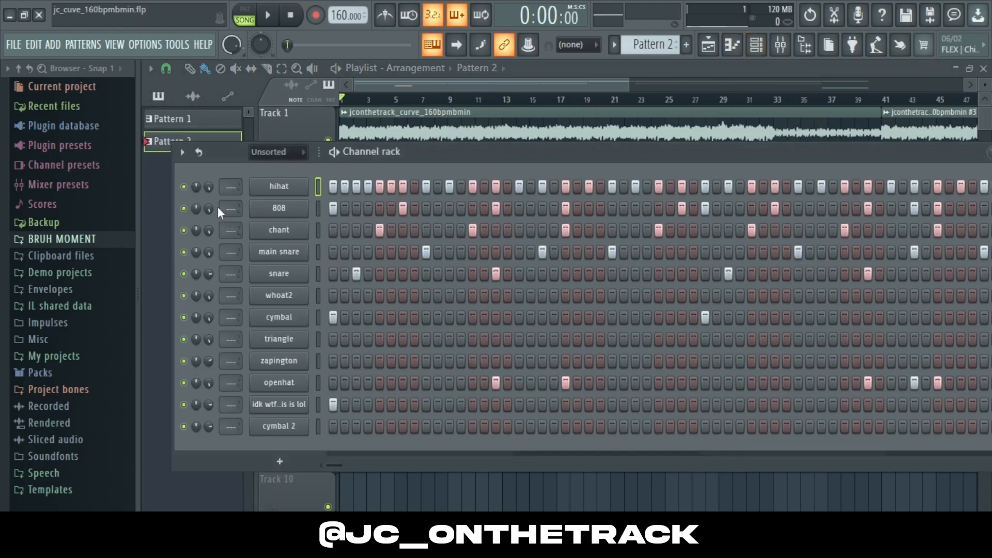
pyautogui.rightClick(184, 187)
pyautogui.click(197, 208)
pyautogui.click(185, 209)
pyautogui.click(185, 252)
# Step: Open the hihat's piano roll, play the pattern, and close it
pyautogui.rightClick(304, 199)
pyautogui.click(336, 185)
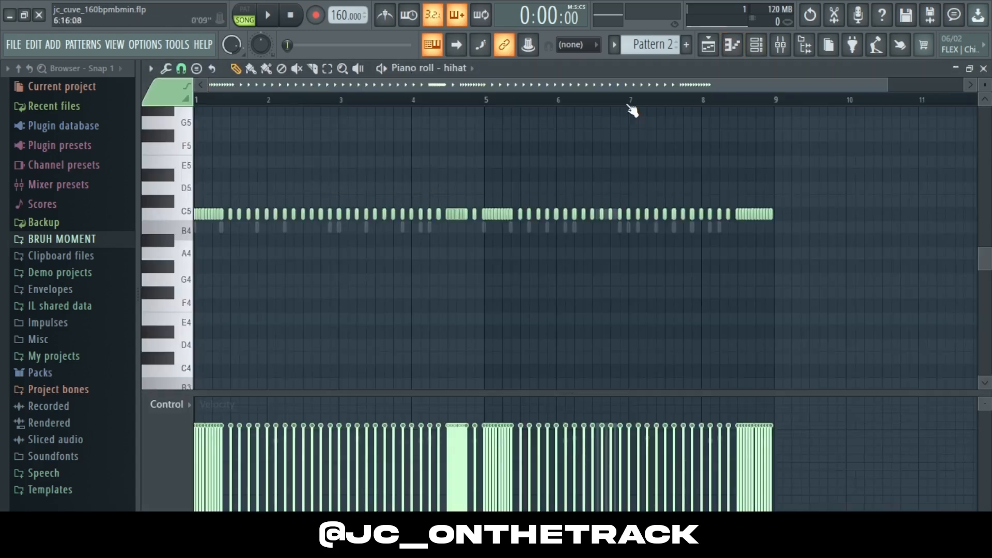
pyautogui.press('space')
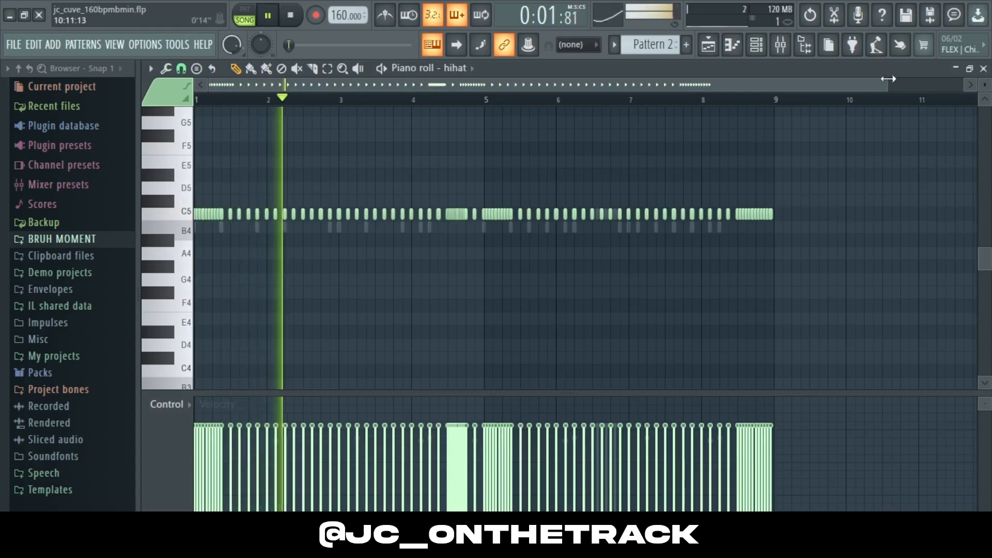
pyautogui.moveTo(888, 79); pyautogui.dragTo(932, 72)
pyautogui.click(983, 68)
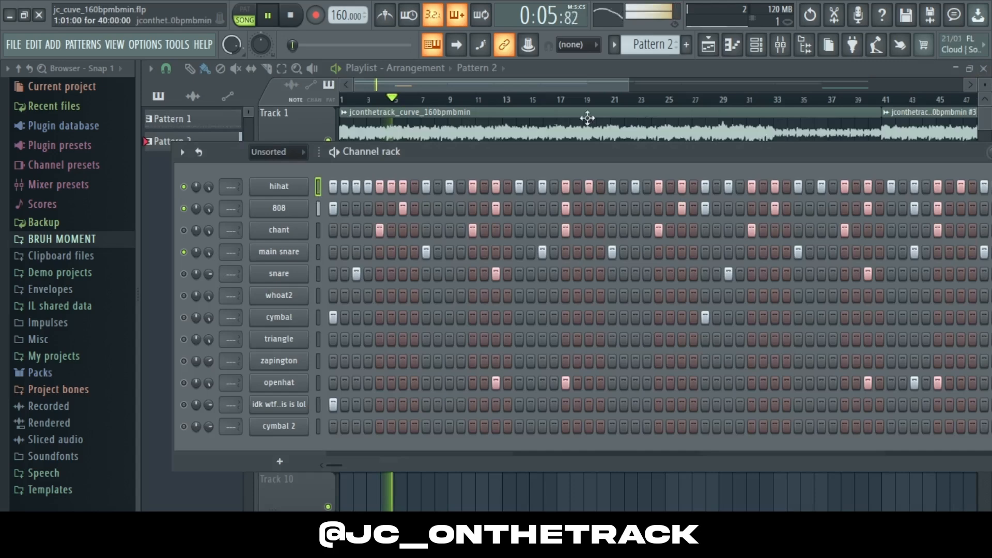
# Step: Reopen the hihat's piano roll during playback and zoom out to show the whole pattern
pyautogui.rightClick(293, 191)
pyautogui.click(338, 186)
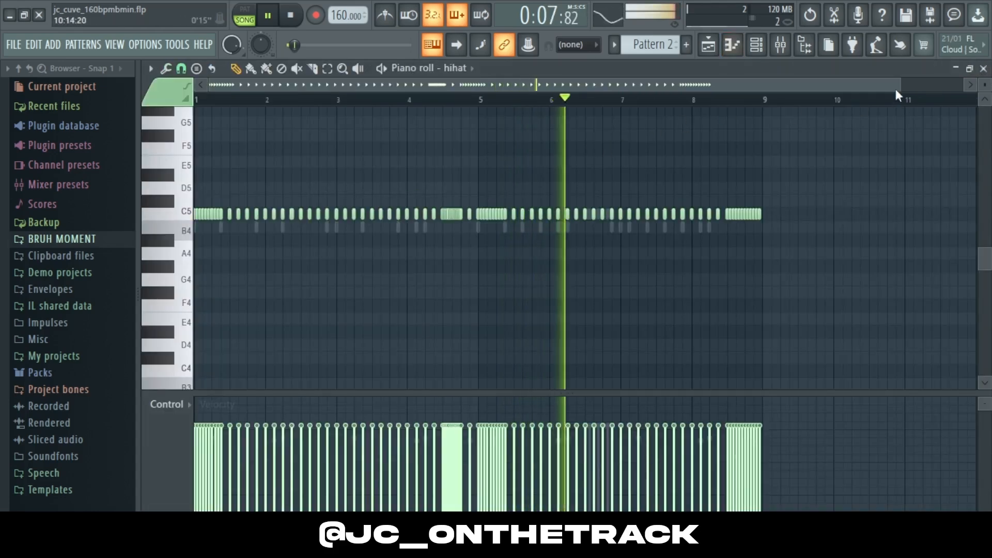
pyautogui.moveTo(897, 94); pyautogui.dragTo(774, 150)
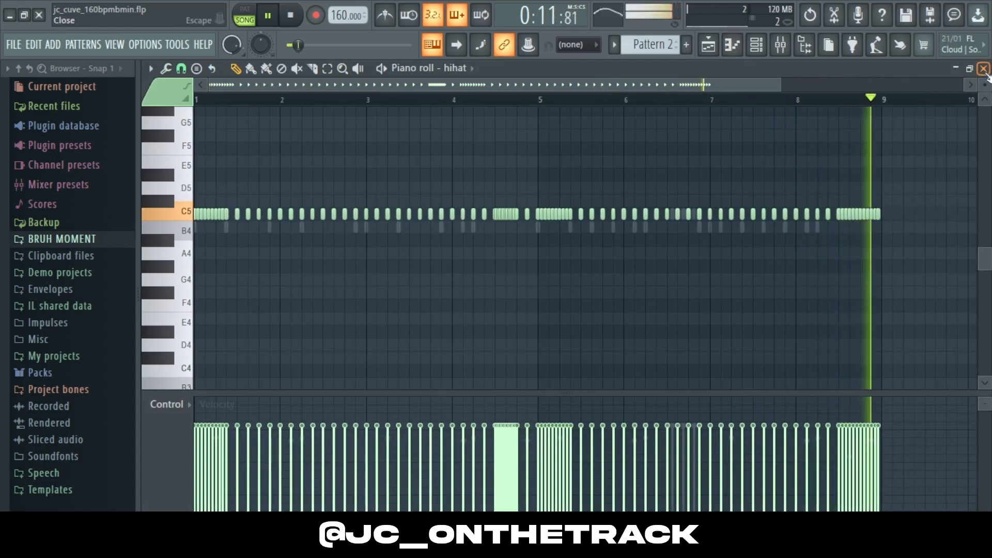
# Step: Stop playback and zoom into the hihat pattern in the piano roll to view its notes closely
pyautogui.press('space')
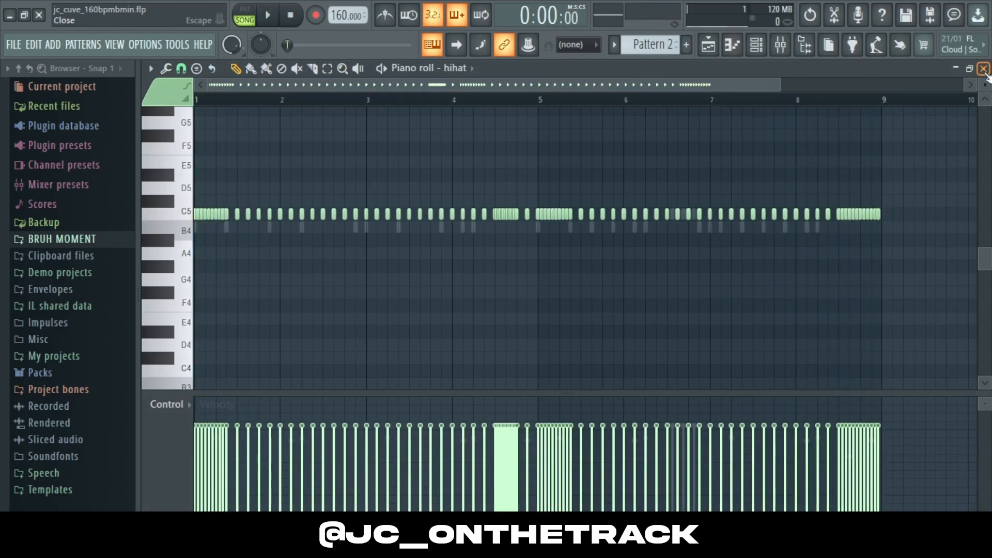
pyautogui.moveTo(778, 77); pyautogui.dragTo(655, 90)
pyautogui.click(181, 69)
pyautogui.click(200, 181)
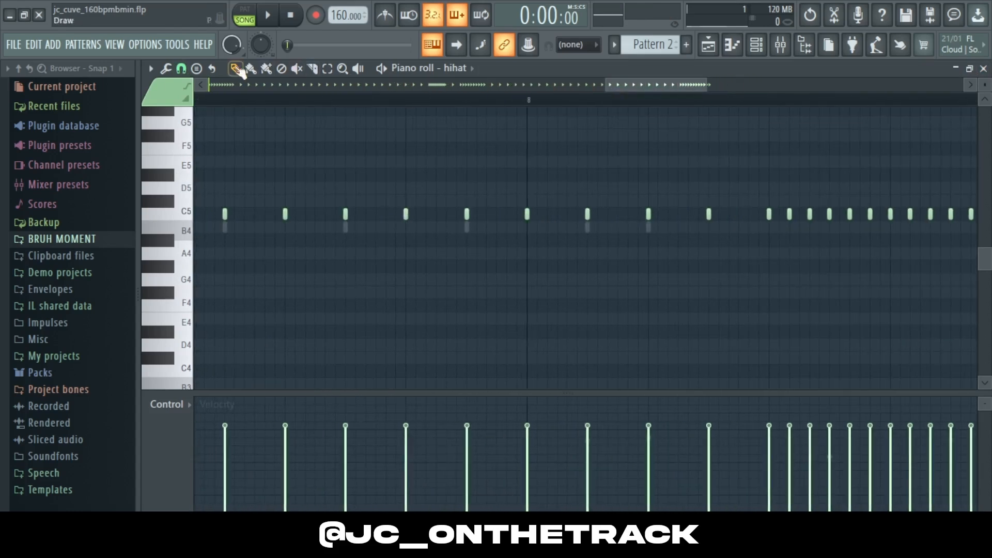
pyautogui.click(181, 69)
# Step: Open the 808's piano roll, zoom out to show its whole pattern, and close it
pyautogui.click(195, 105)
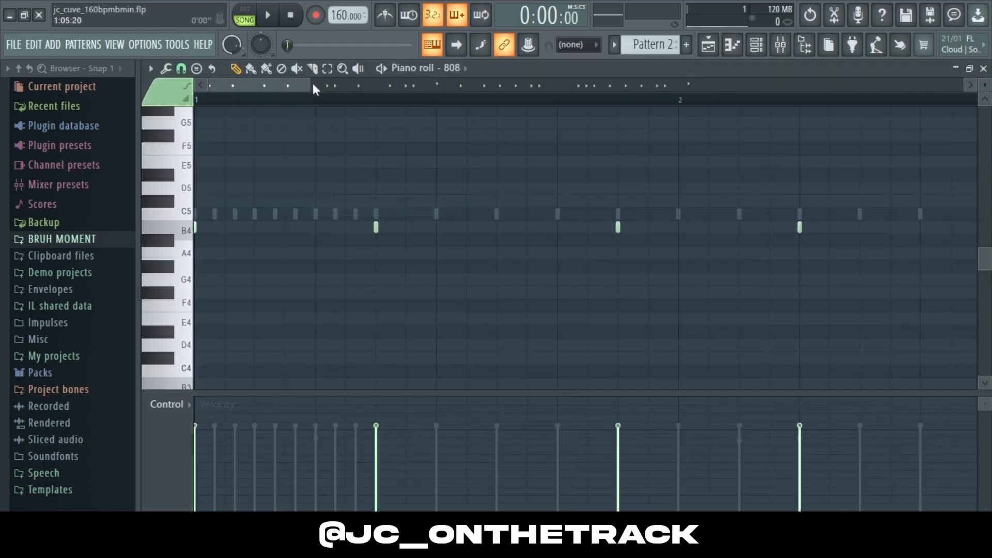
pyautogui.moveTo(312, 86); pyautogui.dragTo(798, 87)
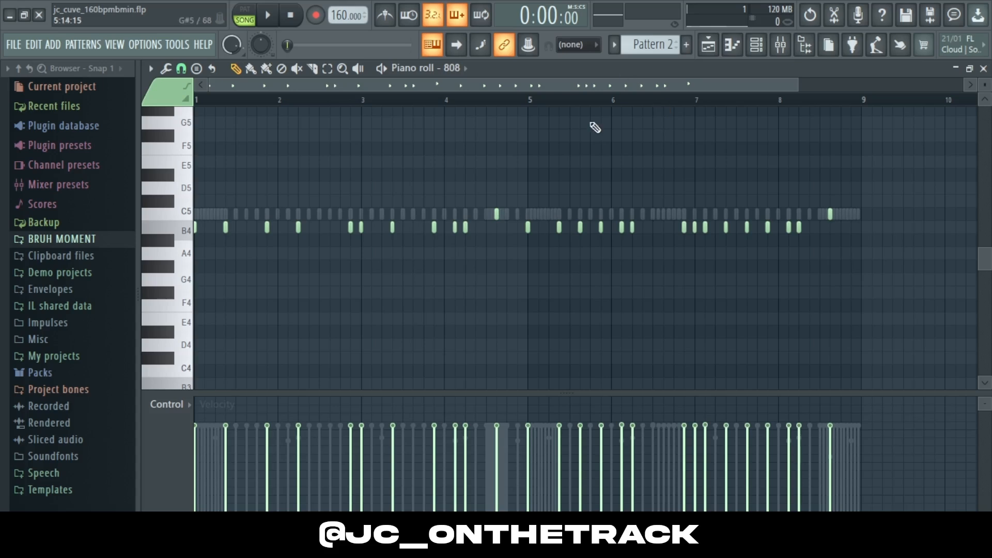
pyautogui.click(983, 69)
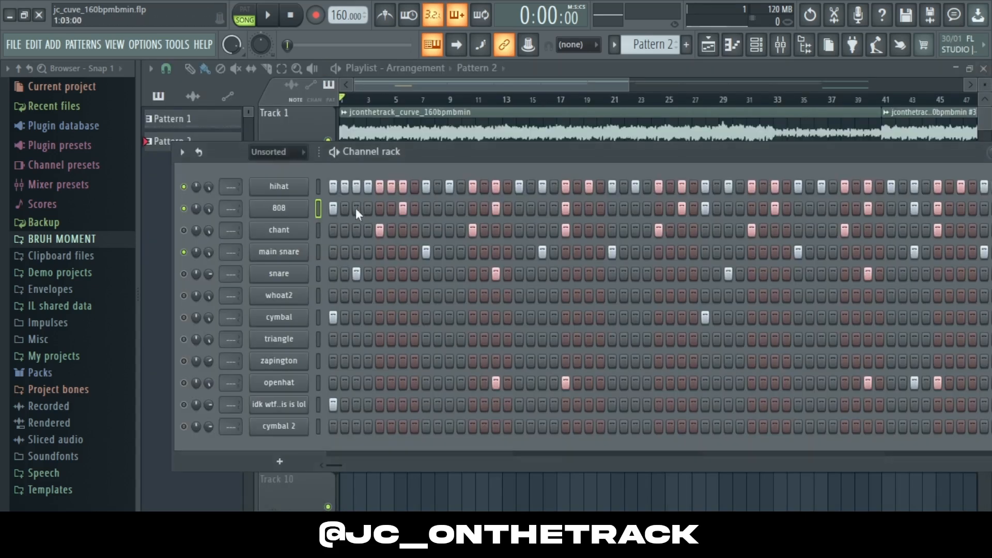
# Step: Open the main snare's piano roll to view its pattern, then close it
pyautogui.rightClick(299, 243)
pyautogui.click(331, 250)
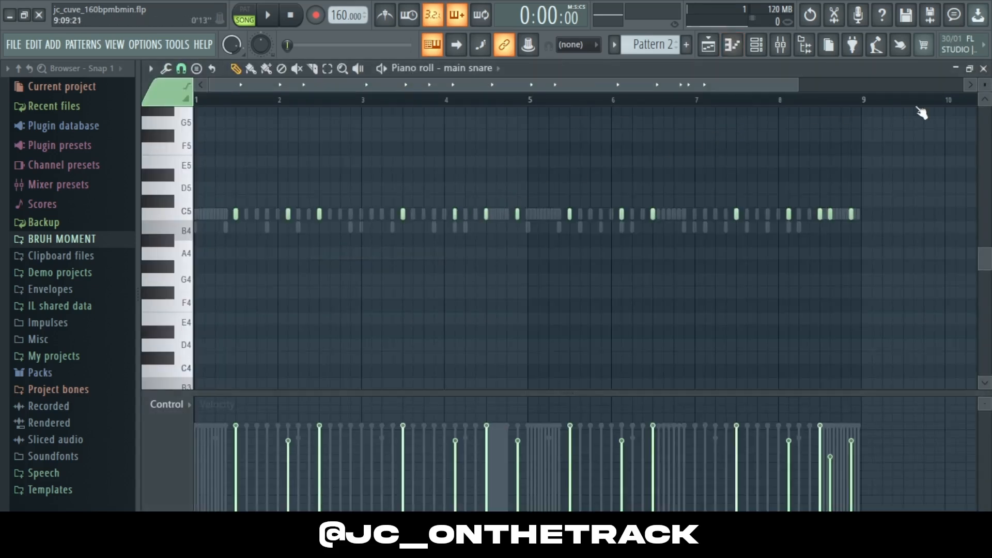
pyautogui.click(983, 69)
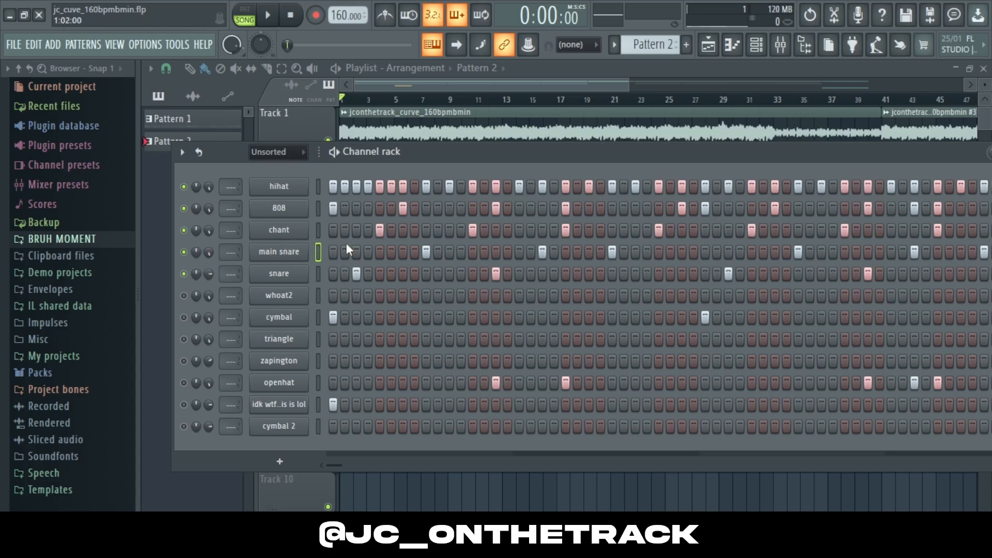
# Step: Start playback and preview the snare's pattern in its piano roll, then close it
pyautogui.press('space')
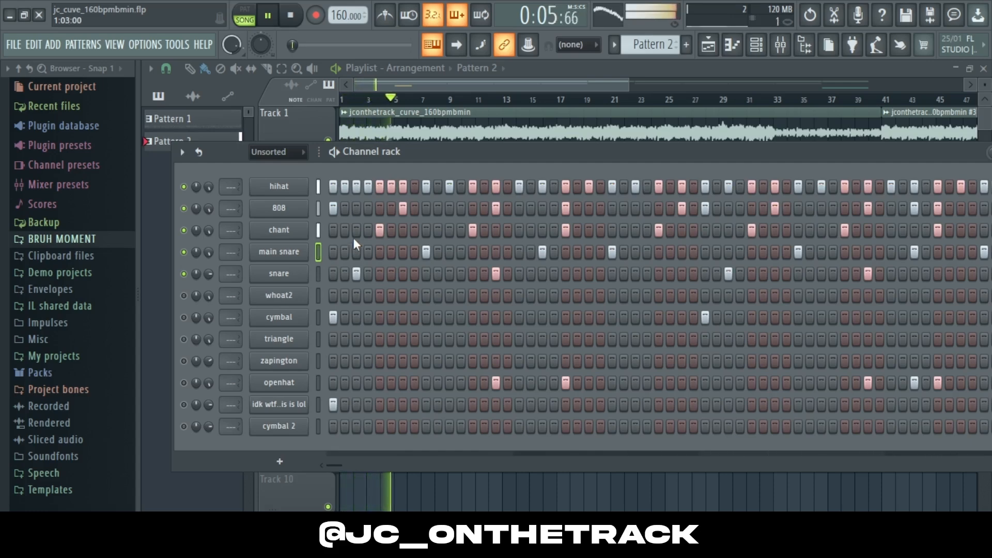
pyautogui.rightClick(309, 265)
pyautogui.click(323, 273)
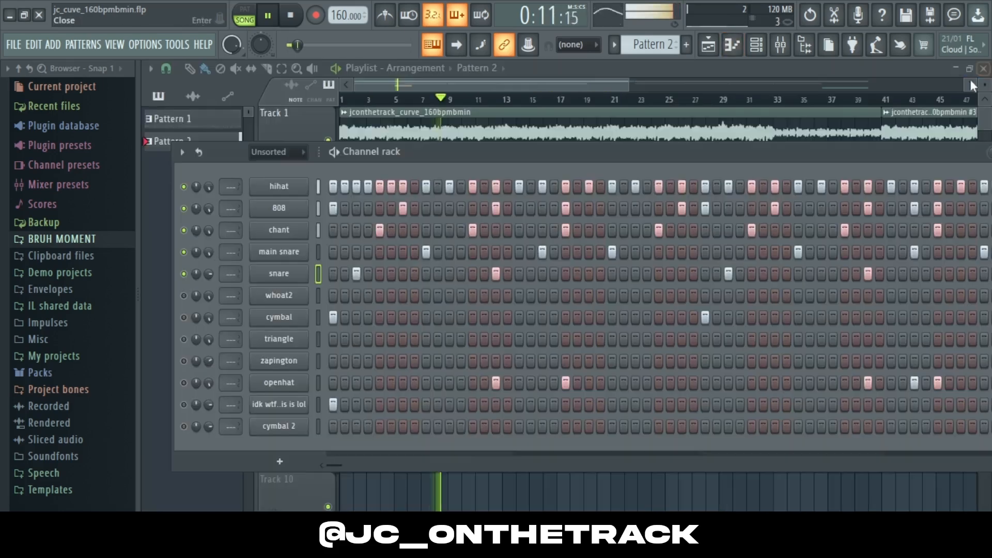
pyautogui.click(983, 69)
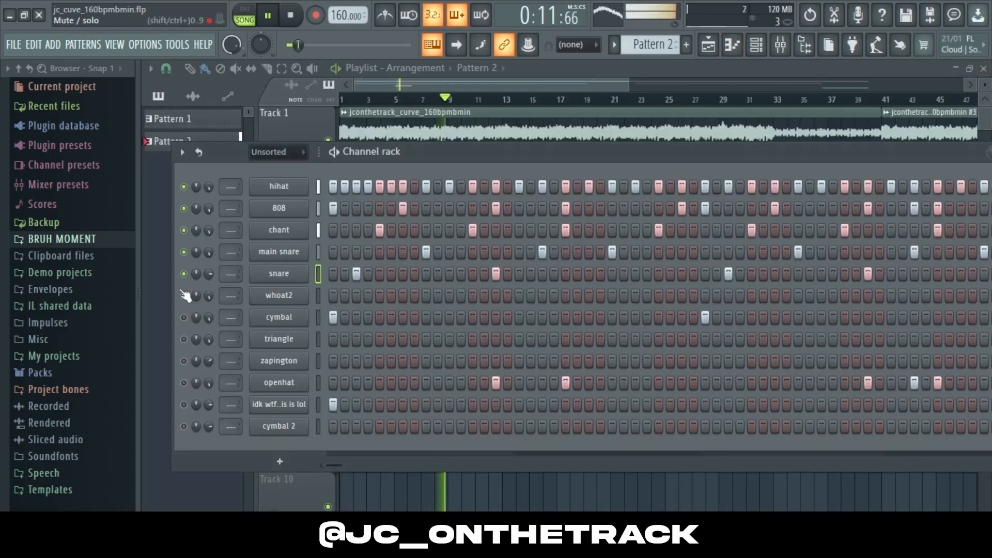
# Step: Preview the whoat2 channel's piano roll during playback, close it, and stop playback
pyautogui.rightClick(316, 292)
pyautogui.click(340, 296)
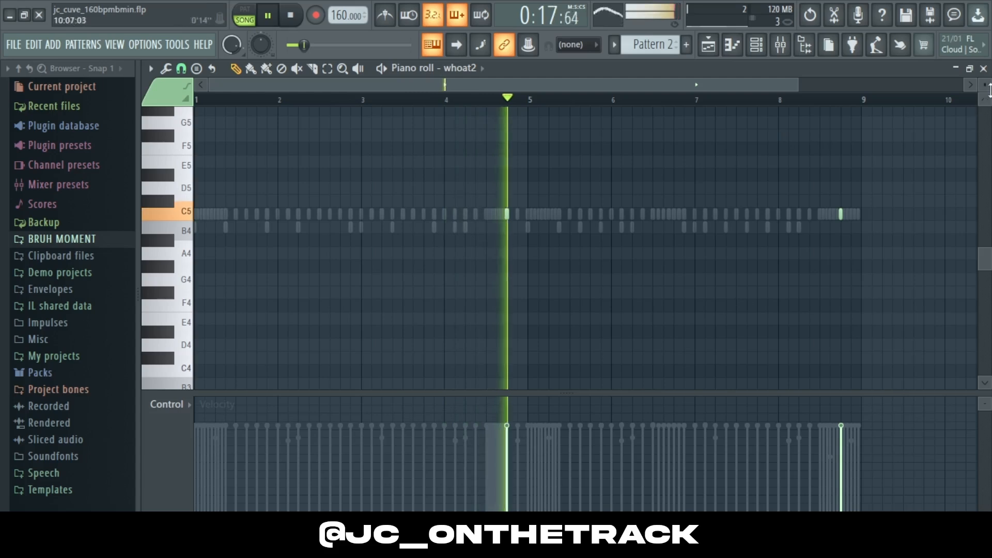
pyautogui.press('F7')
pyautogui.press('space')
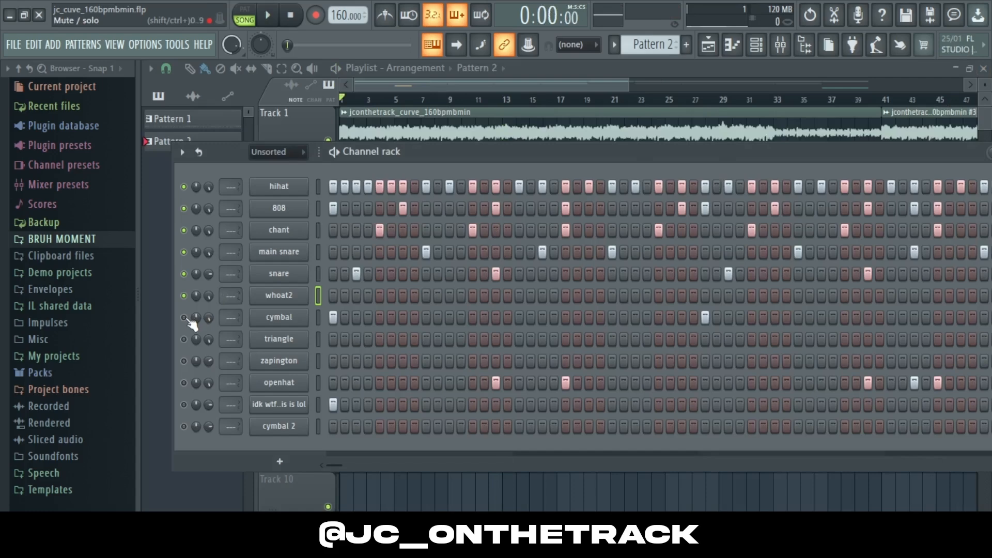
# Step: Open the cymbal's piano roll, play the pattern, and close it
pyautogui.rightClick(274, 313)
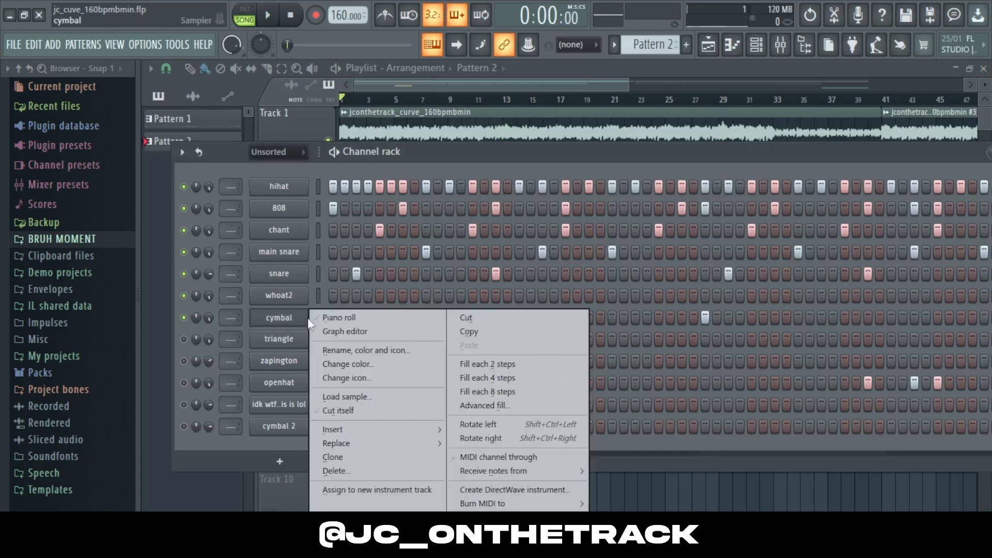
pyautogui.click(333, 316)
pyautogui.press('space')
pyautogui.click(983, 69)
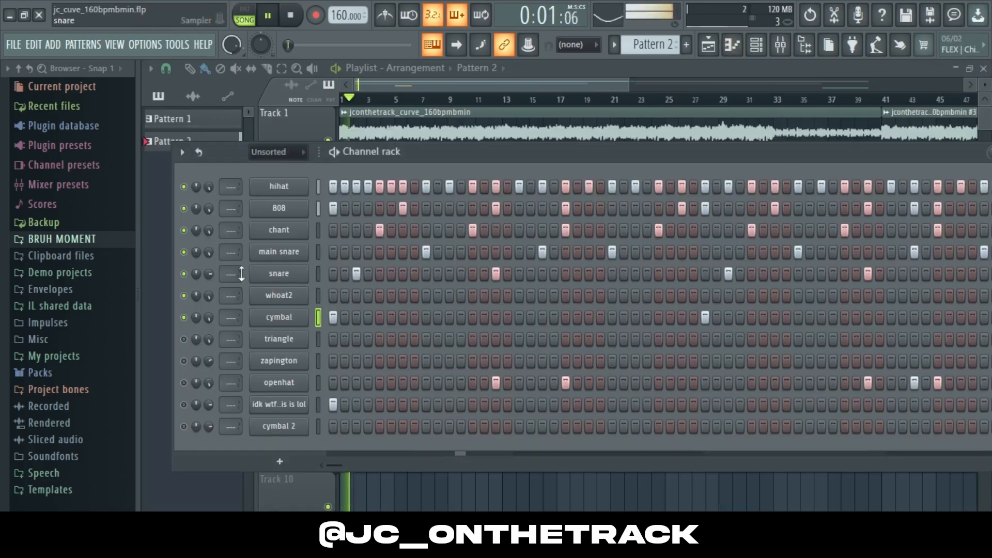
# Step: Preview the triangle channel's piano roll, close it, and toggle playback
pyautogui.rightClick(275, 338)
pyautogui.click(331, 321)
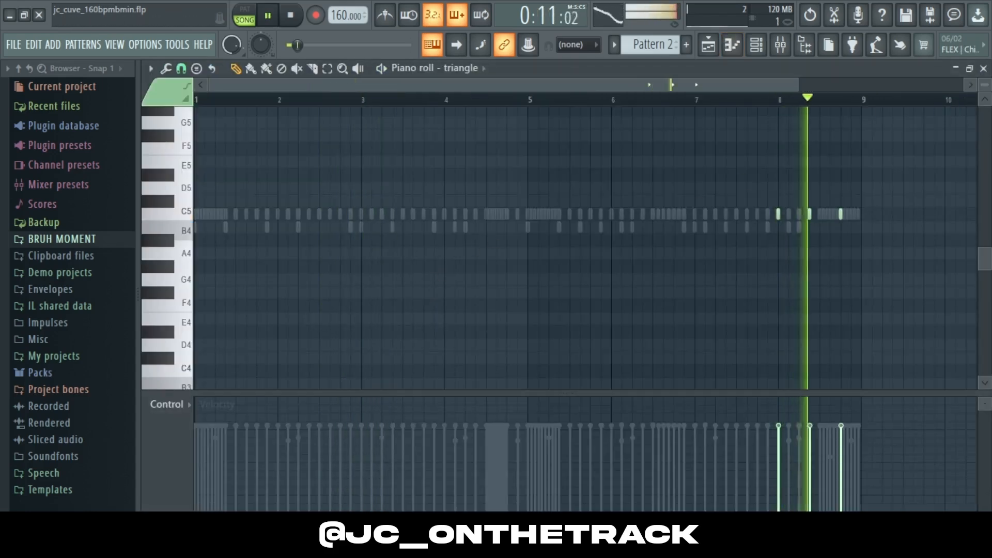
pyautogui.press('F7')
pyautogui.press('space')
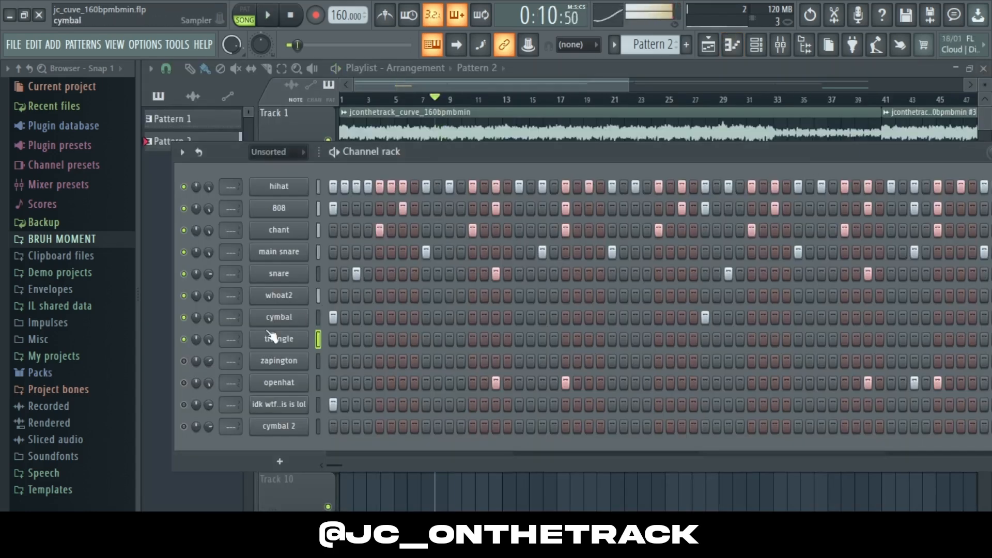
# Step: Open the zapington channel's piano roll, play the pattern, and close it
pyautogui.rightClick(289, 360)
pyautogui.click(332, 322)
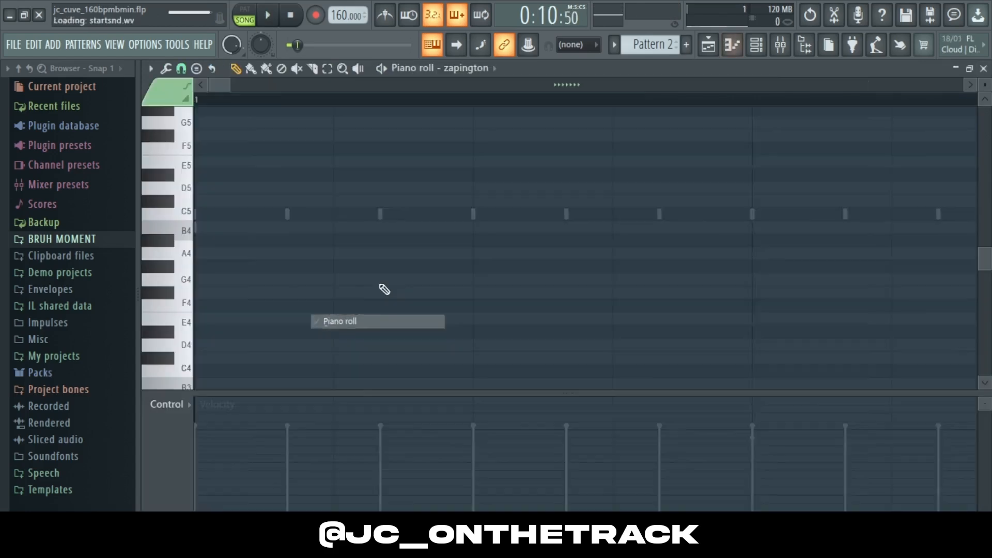
pyautogui.press('space')
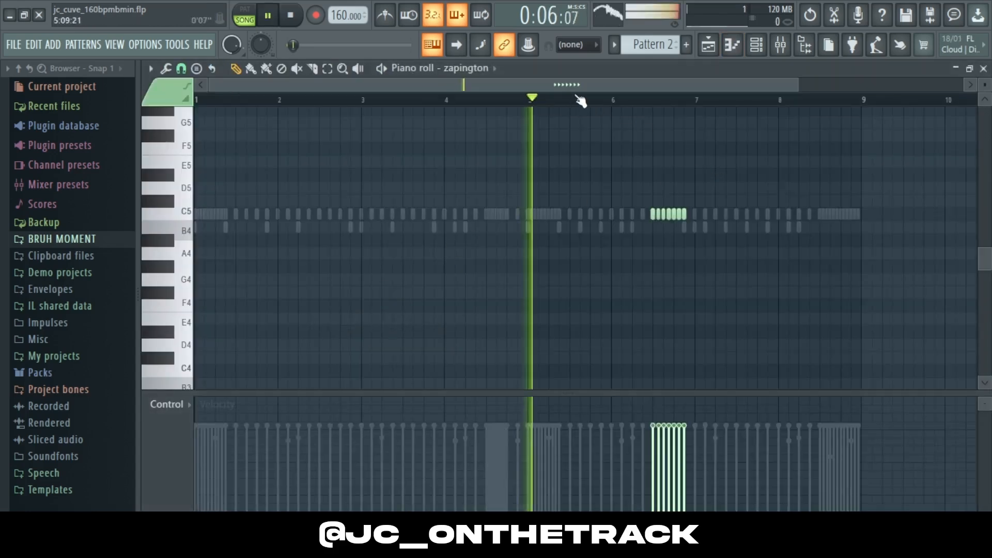
pyautogui.click(983, 68)
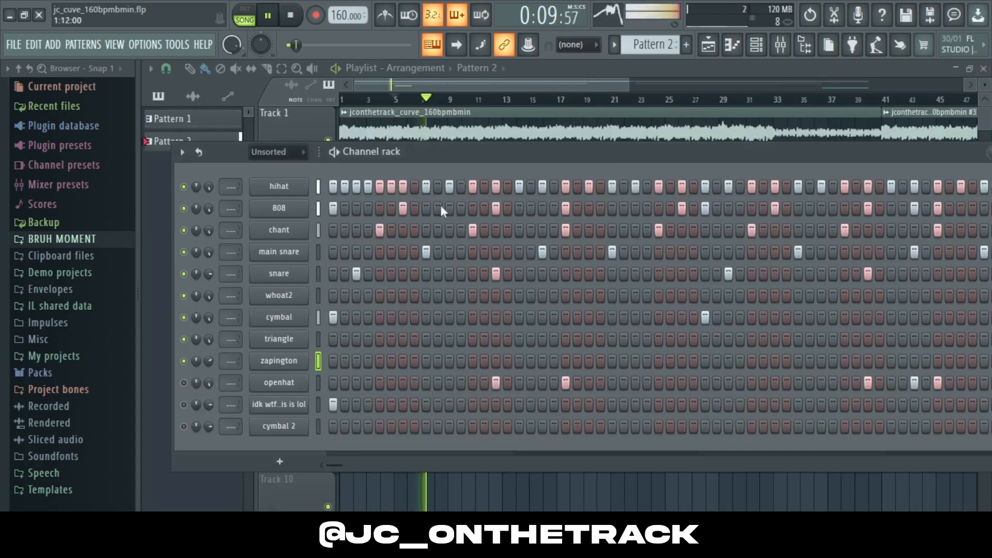
# Step: Unmute the openhat, idk wtf..is is lol, and cymbal 2 channels
pyautogui.click(183, 383)
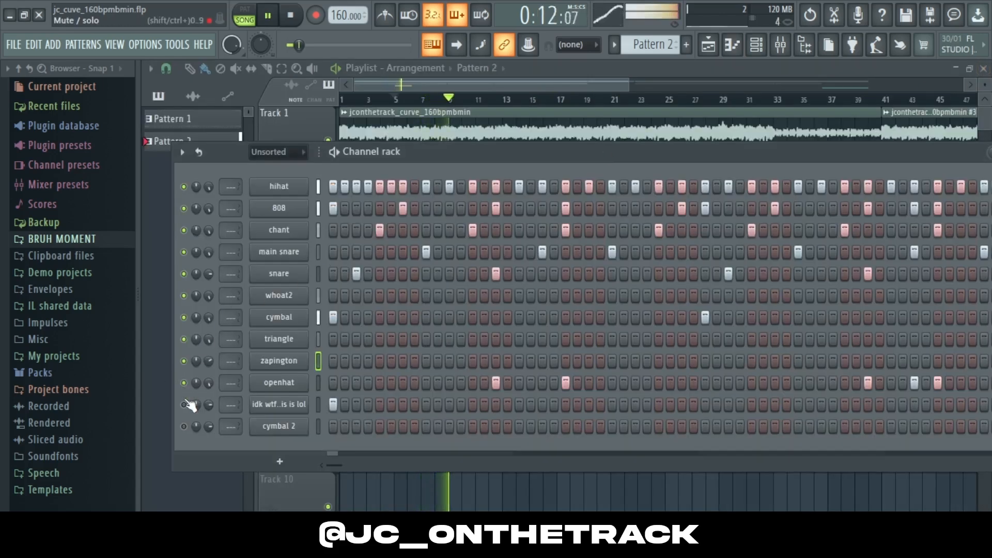
pyautogui.click(184, 404)
pyautogui.click(184, 426)
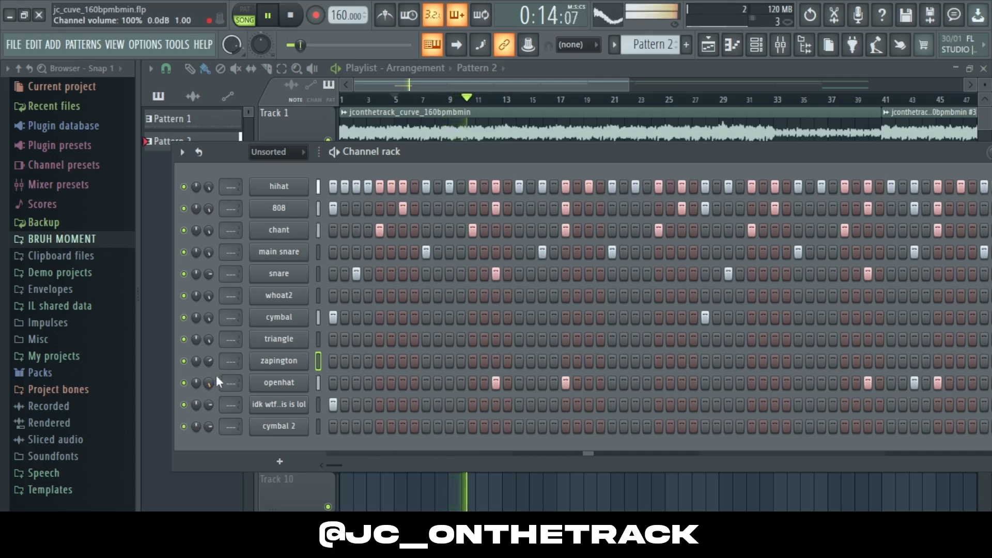
# Step: Preview the openhat's pattern in its piano roll, then close it
pyautogui.rightClick(292, 384)
pyautogui.click(335, 322)
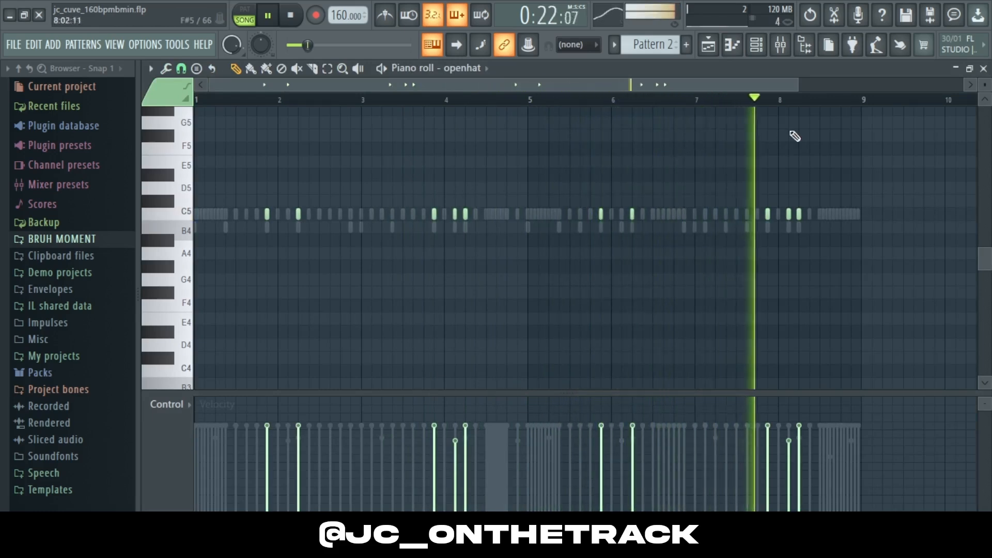
pyautogui.click(983, 69)
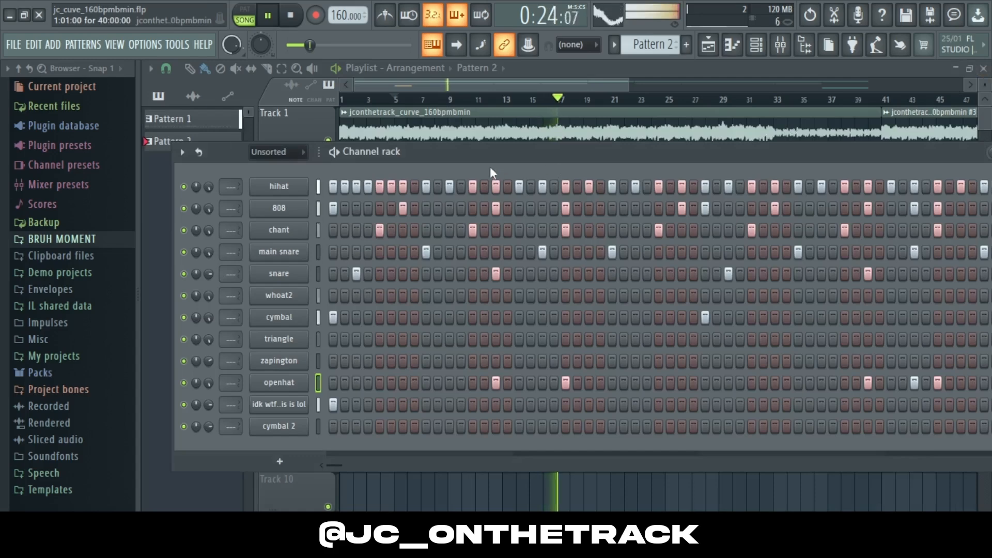
# Step: Zoom out the playlist to show the whole arrangement and stop playback
pyautogui.moveTo(628, 84); pyautogui.dragTo(816, 84)
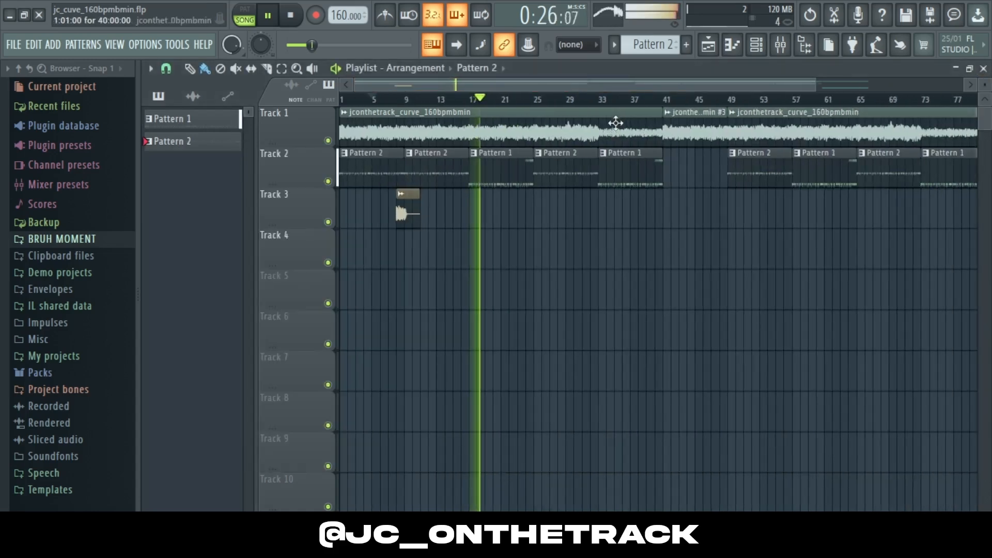
pyautogui.press('space')
# Step: Select Pattern 1, open the channel rack, and play it in pattern mode
pyautogui.click(504, 161)
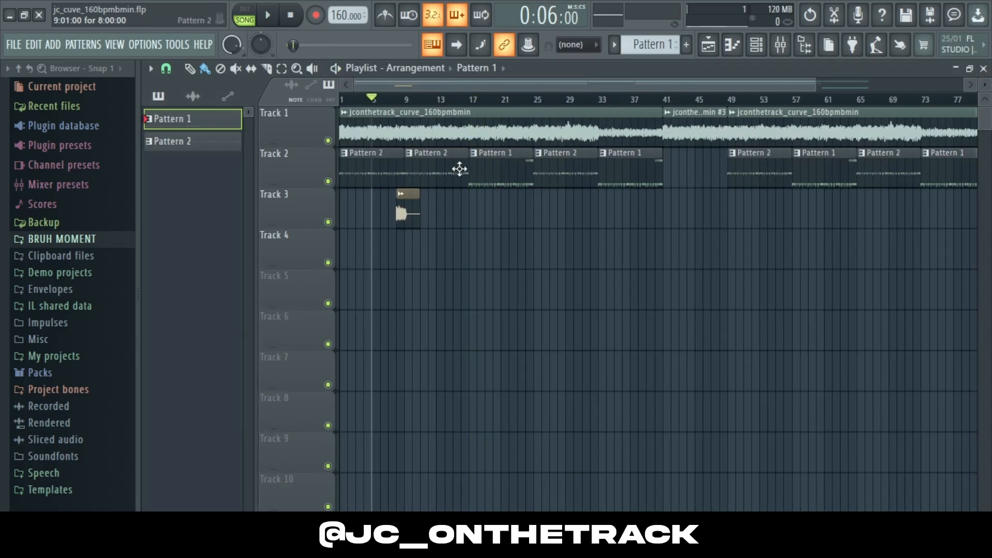
pyautogui.click(756, 45)
pyautogui.click(244, 9)
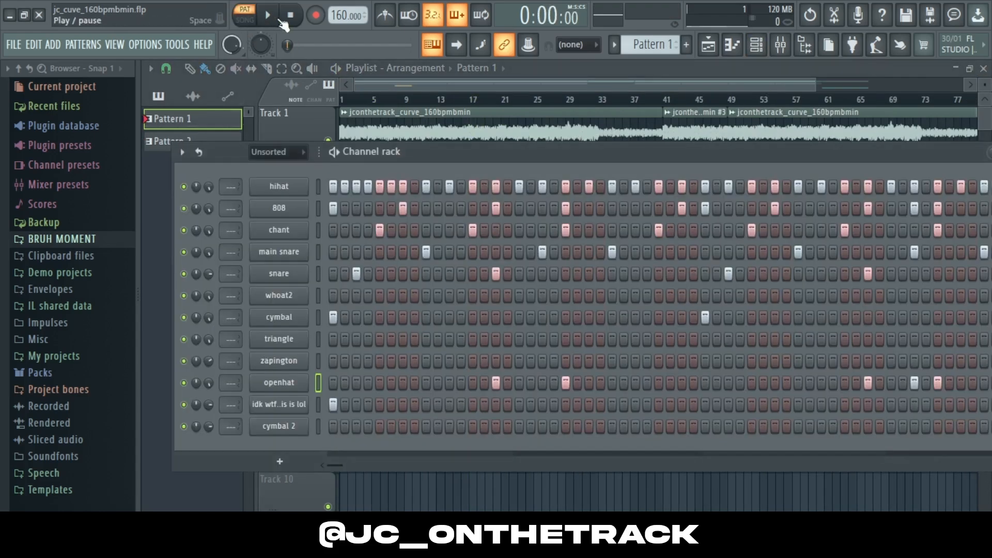
pyautogui.click(267, 15)
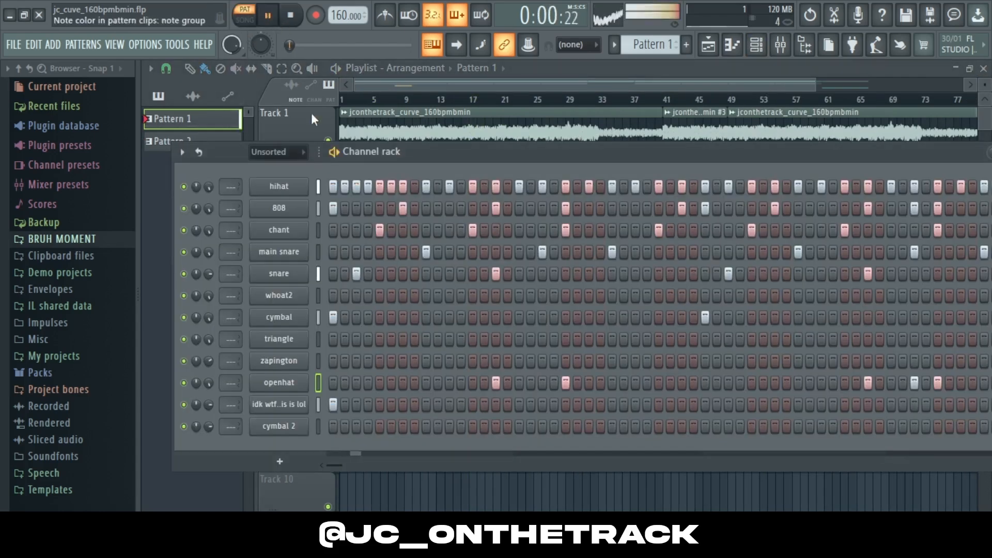
# Step: Open the snare's piano roll in Pattern 1 and zoom in on the final bar
pyautogui.rightClick(306, 276)
pyautogui.click(339, 275)
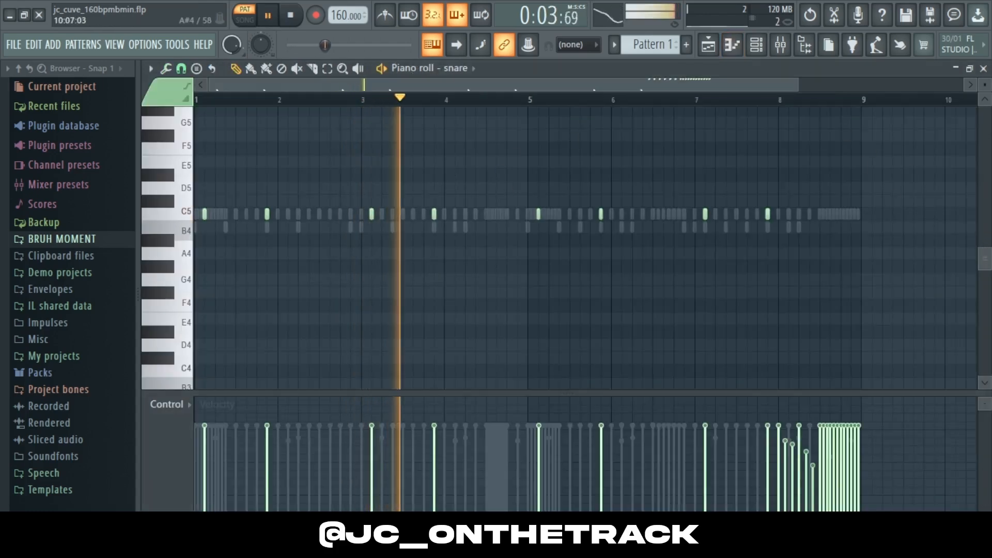
pyautogui.moveTo(984, 259); pyautogui.dragTo(983, 231)
pyautogui.moveTo(797, 85); pyautogui.dragTo(383, 89)
pyautogui.moveTo(376, 89); pyautogui.dragTo(766, 91)
# Step: Select the snare roll notes at the end of the pattern to highlight them, then deselect
pyautogui.click(329, 69)
pyautogui.moveTo(361, 155); pyautogui.dragTo(675, 217)
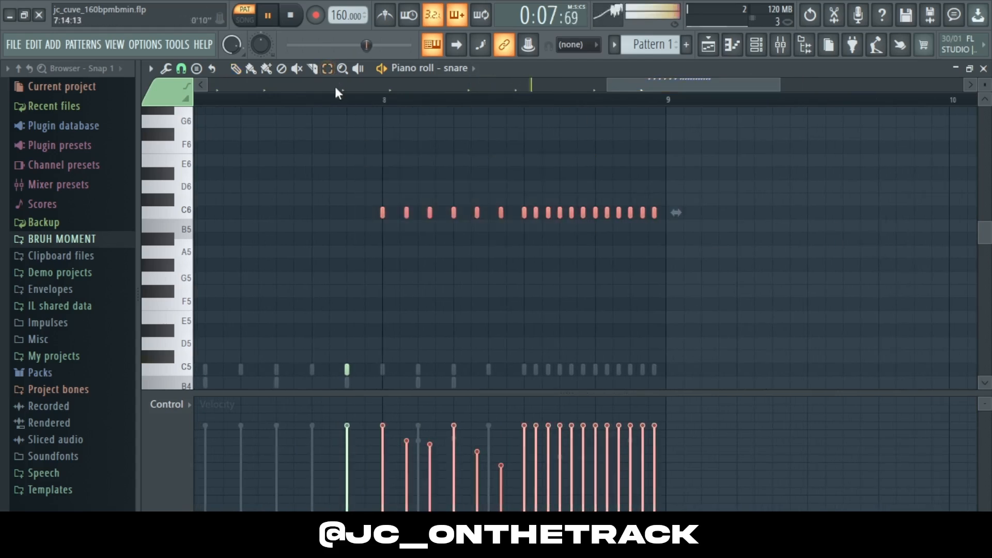
pyautogui.hotkey('ctrl', 'd')
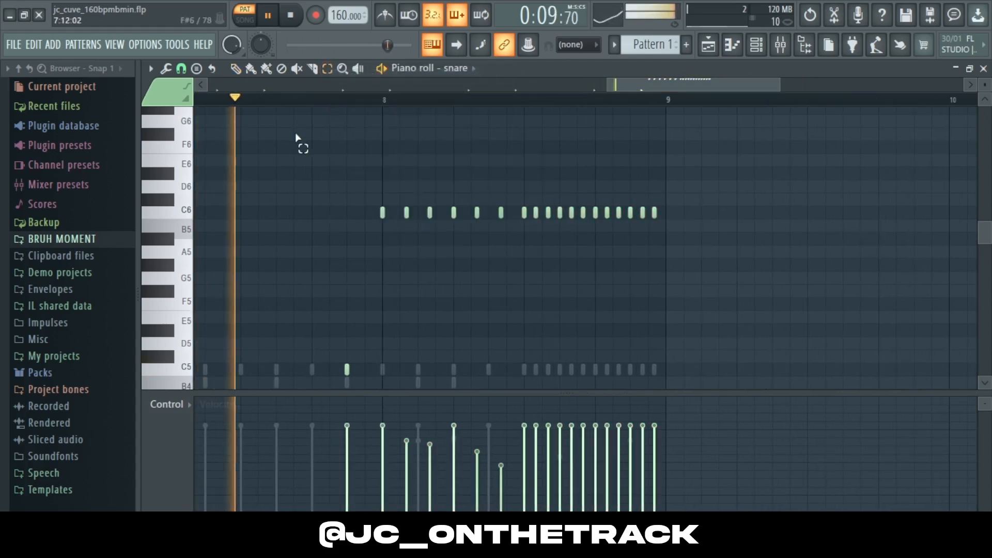
# Step: Close the piano roll, stop playback, and switch back to song mode
pyautogui.click(983, 69)
pyautogui.press('space')
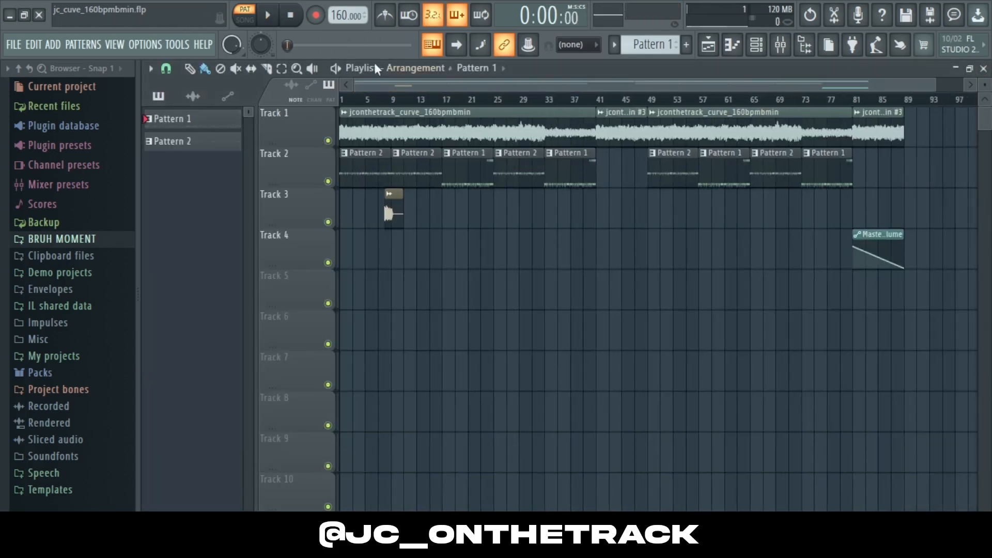
pyautogui.click(247, 20)
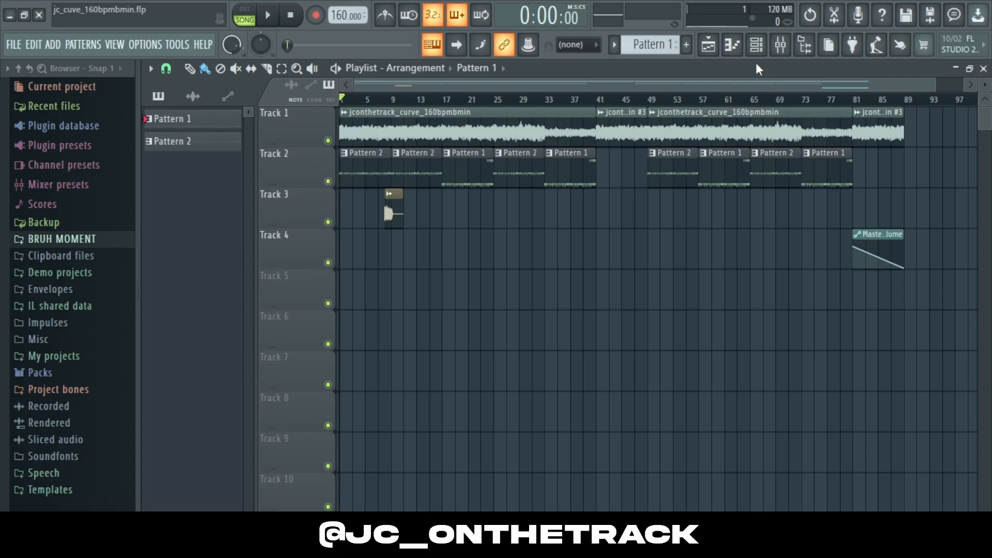
# Step: Open the channel rack and then the mixer to inspect the insert tracks
pyautogui.click(756, 45)
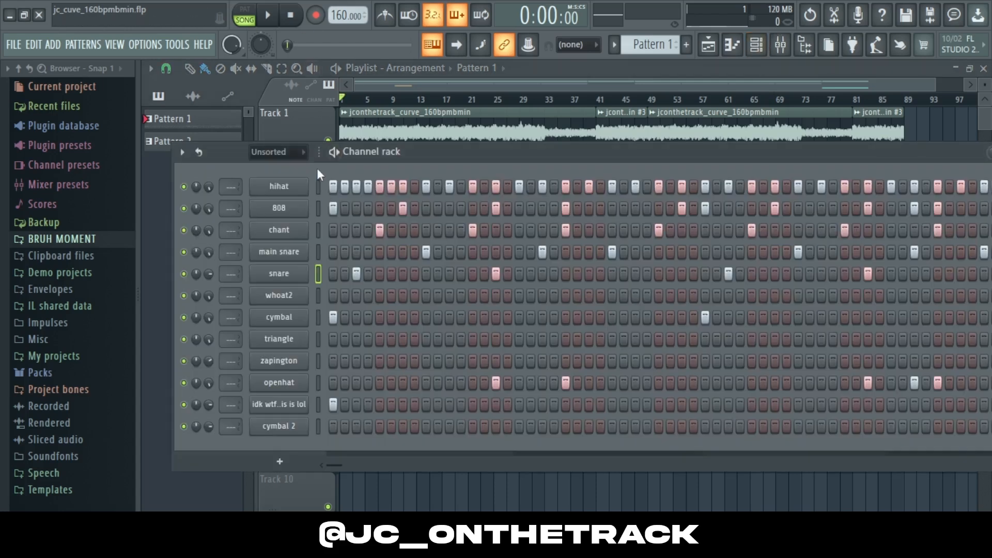
pyautogui.click(780, 45)
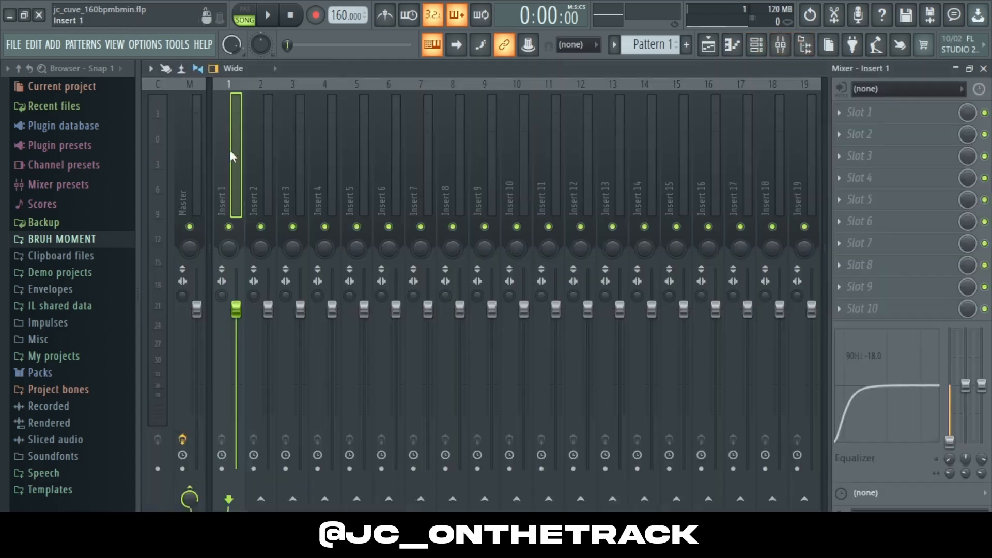
pyautogui.scroll(-11, 302, 152)
pyautogui.scroll(7, 414, 148)
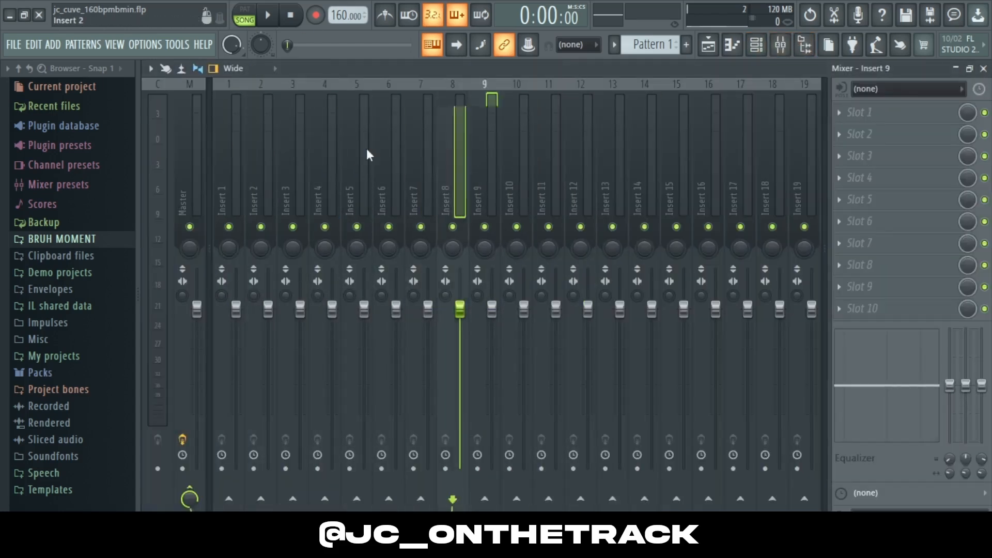
# Step: Select the master mixer track to view its effect slots, then close the mixer
pyautogui.click(198, 170)
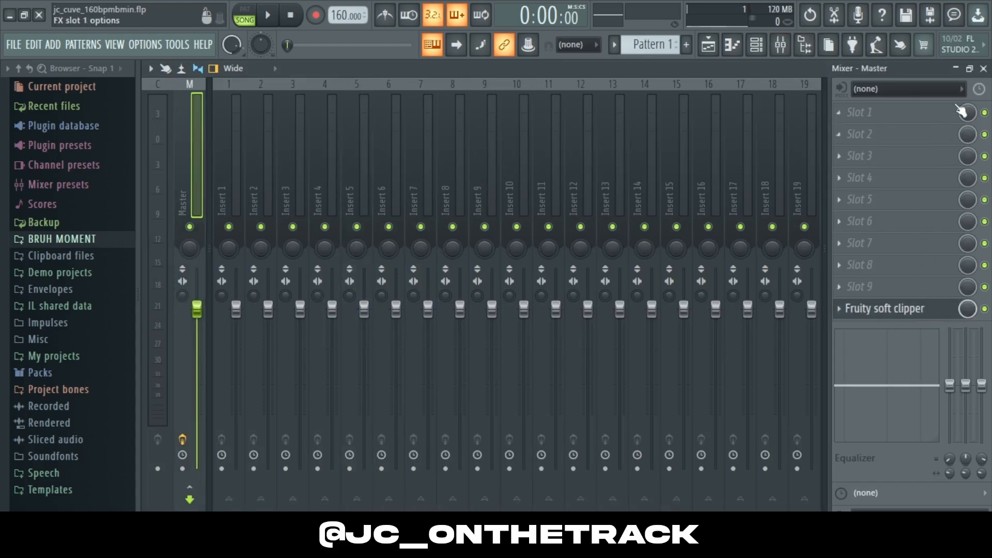
pyautogui.click(983, 69)
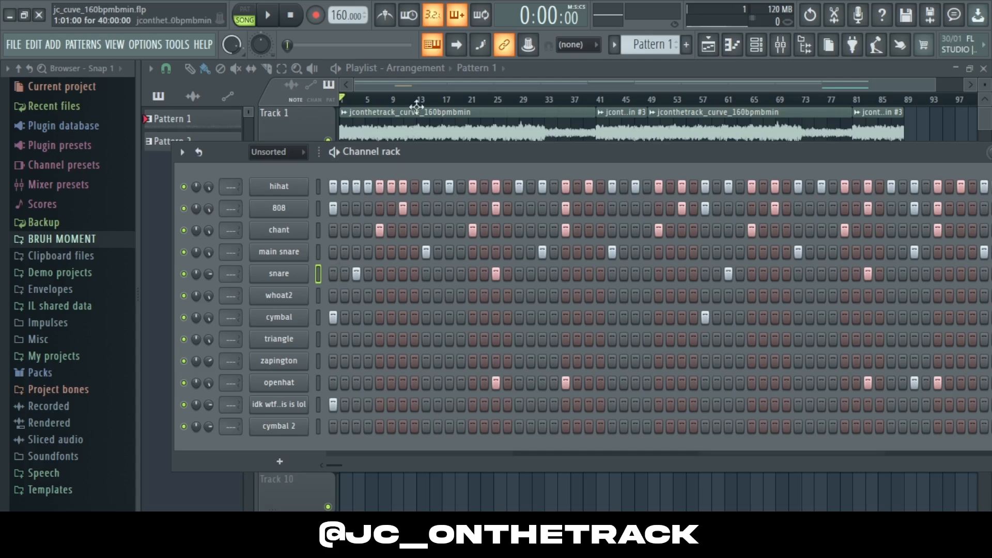
# Step: Hide the channel rack, fit the whole arrangement in the playlist view, and play the song back
pyautogui.press('F6')
pyautogui.moveTo(910, 86); pyautogui.dragTo(961, 95)
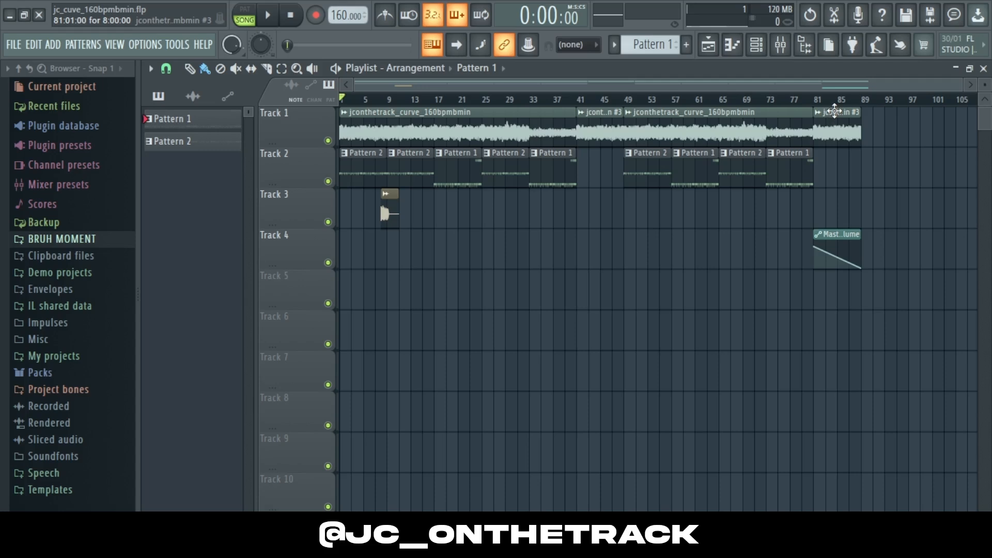
pyautogui.press('space')
pyautogui.press('space')
pyautogui.click(755, 45)
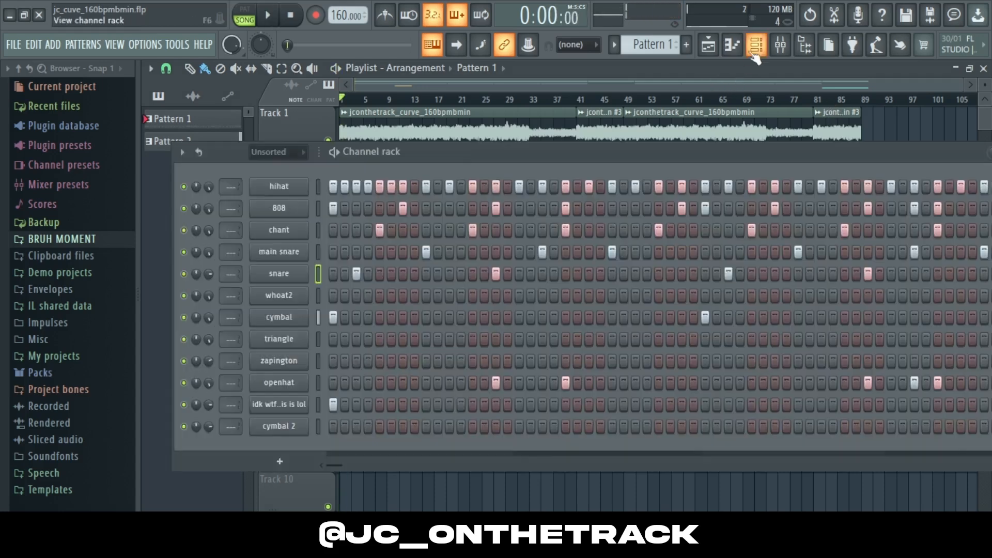
pyautogui.press('space')
pyautogui.press('F6')
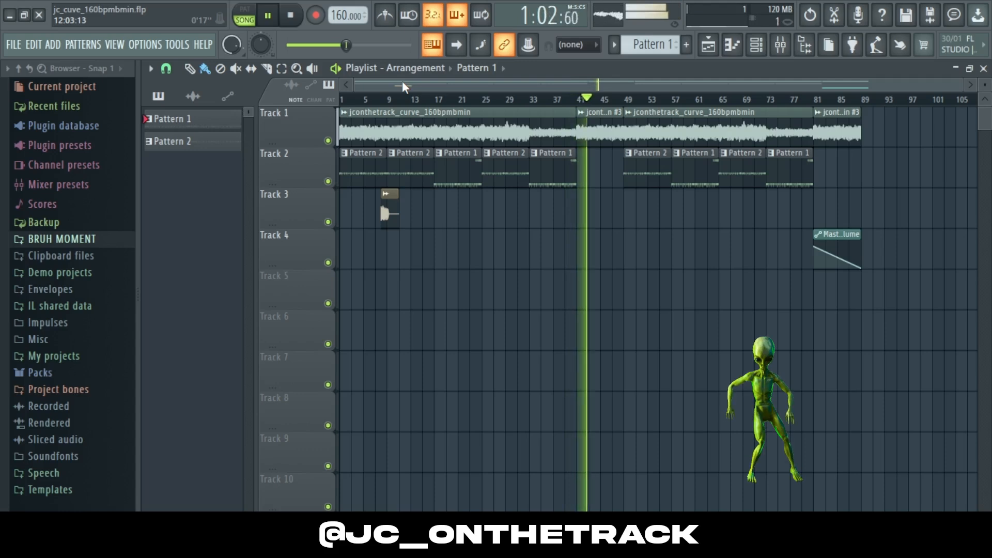
pyautogui.press('space')
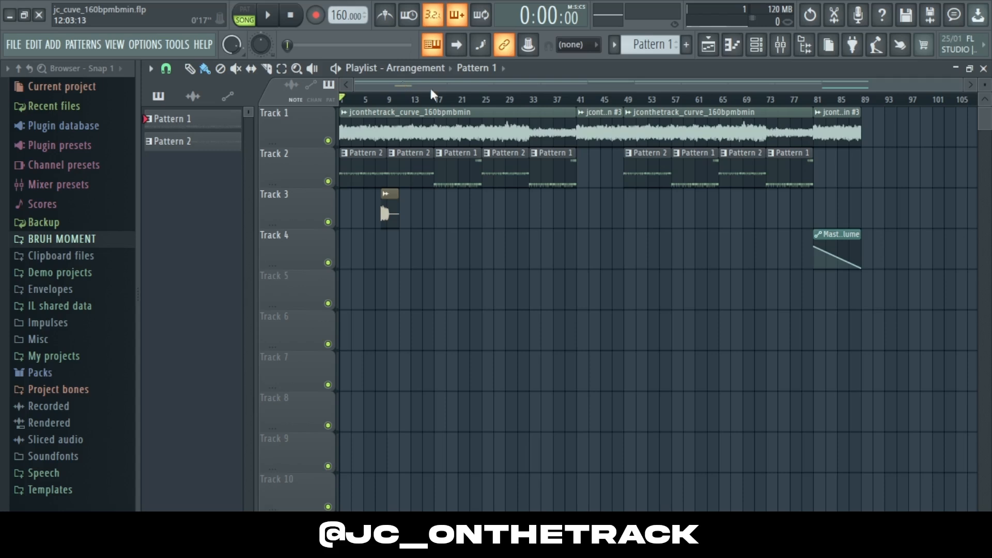
# Step: Reopen the channel rack and save the project
pyautogui.click(756, 45)
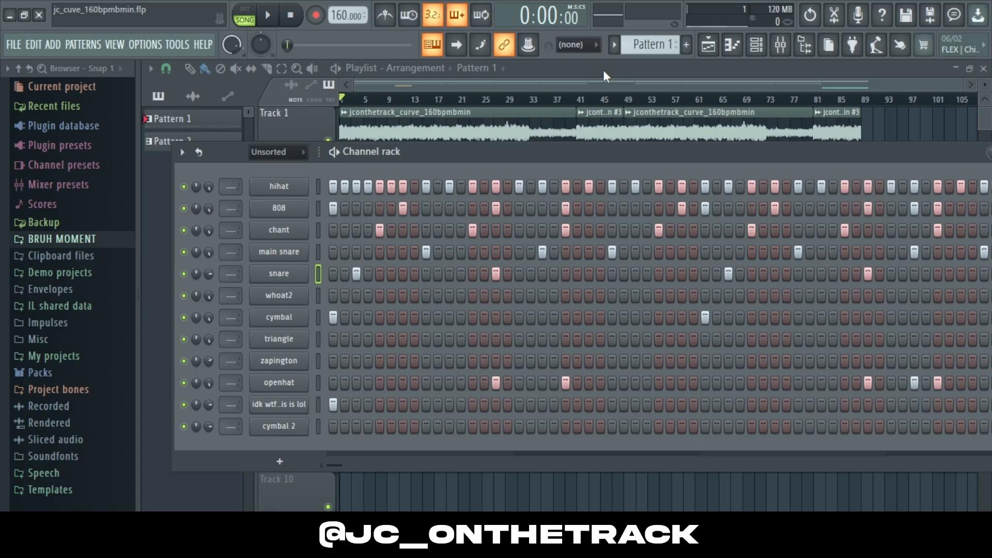
pyautogui.hotkey('ctrl', 's')
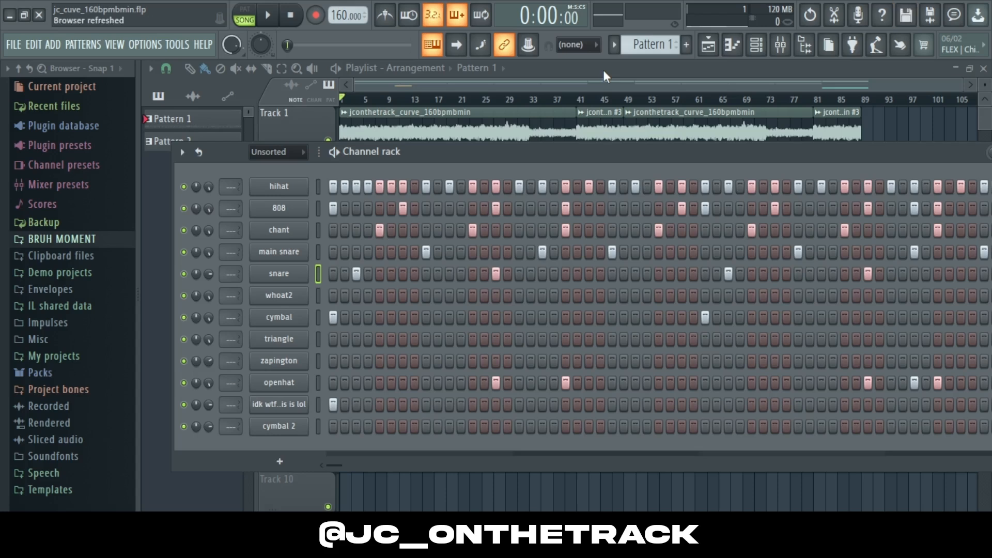